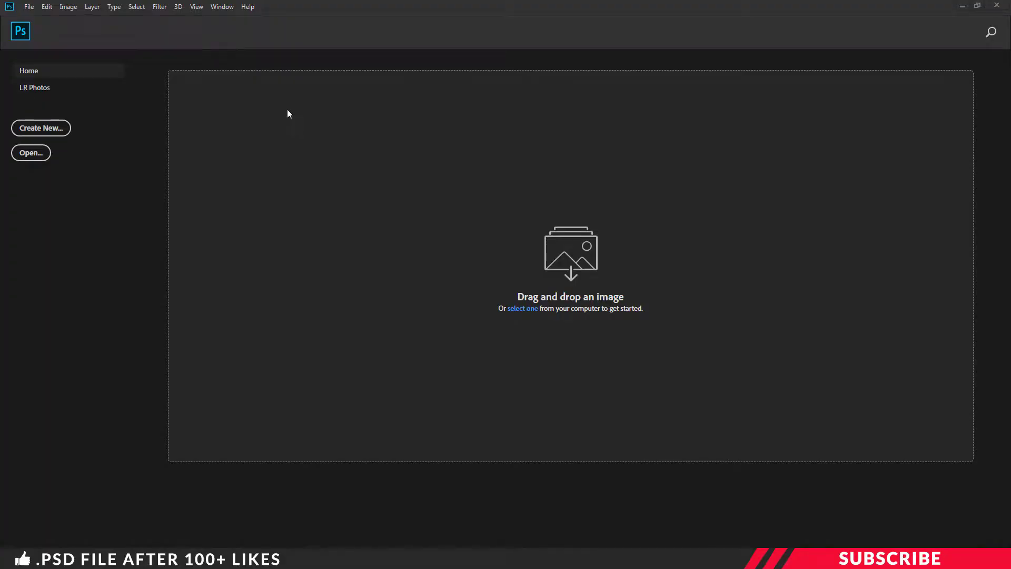
Create a new 1500×2000 px document at 150 ppi.
click(47, 129)
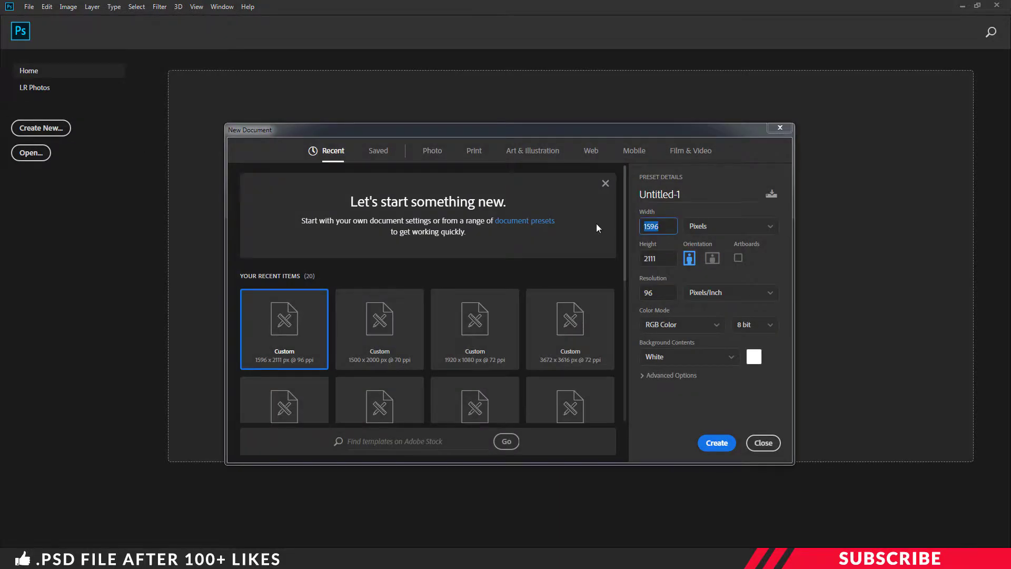
text(1500)
double_click(658, 262)
text(200)
text(0)
double_click(667, 293)
text(150)
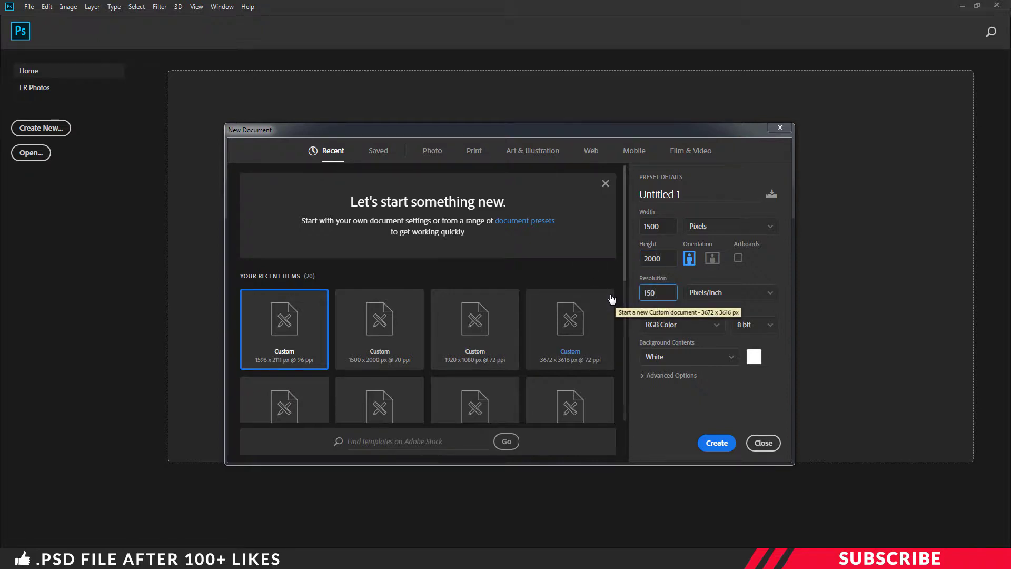
click(717, 443)
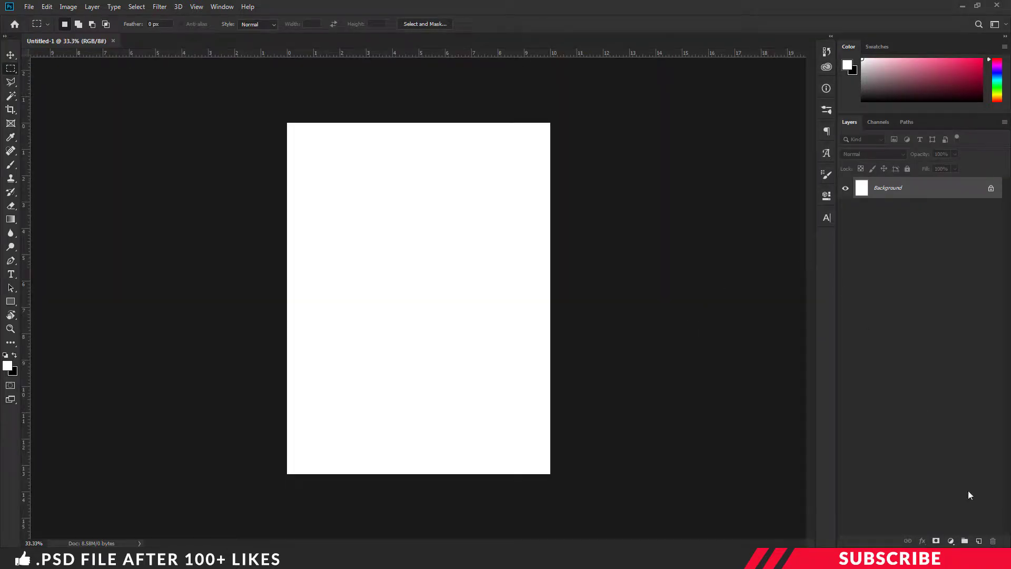
Add a layer named BG and fill it with black #000000.
click(978, 541)
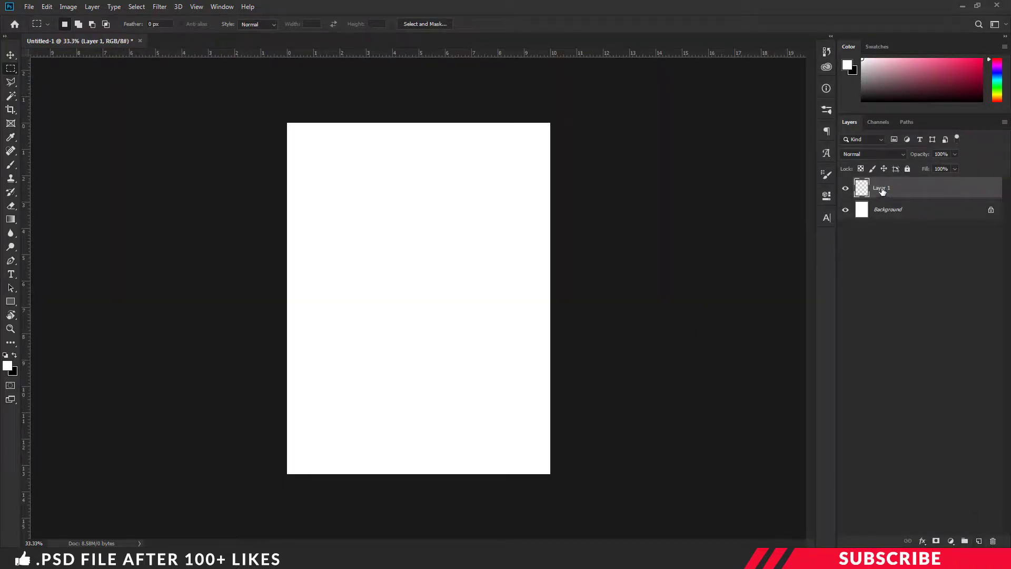
double_click(882, 188)
text(BG)
key(Return)
click(8, 365)
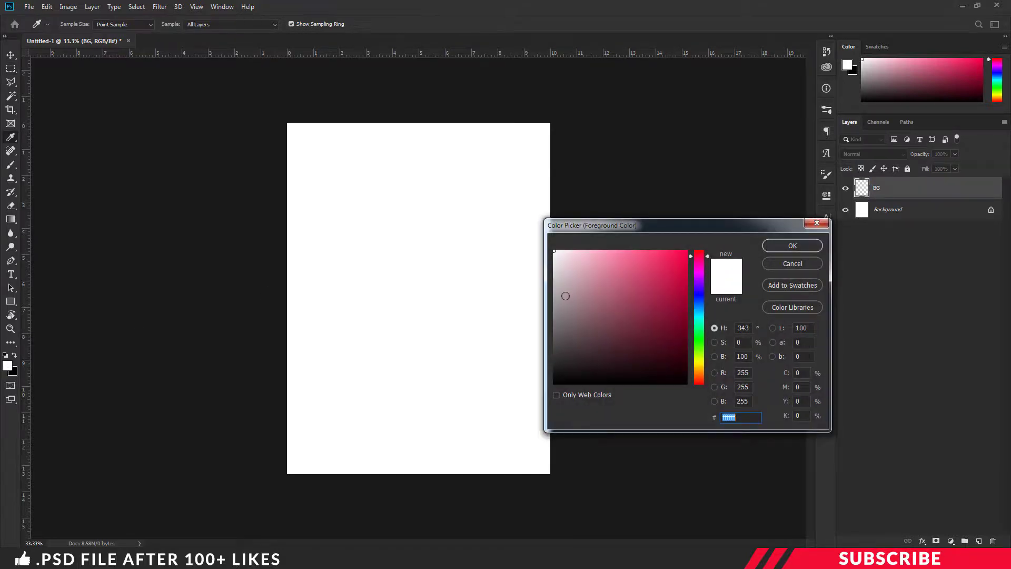
text(000000)
click(794, 246)
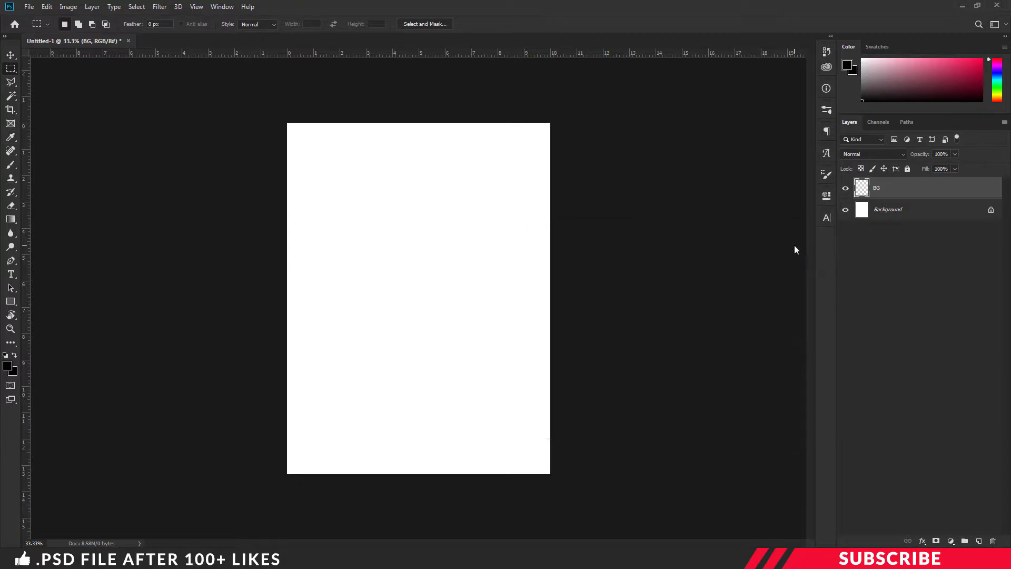
key(alt+BackSpace)
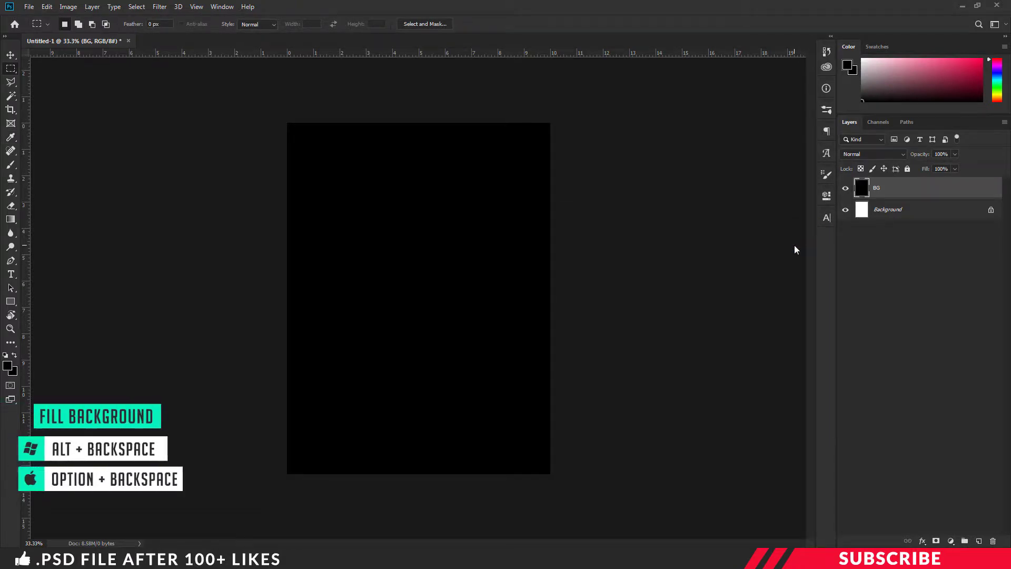
Open Image 1 from its folder in Photoshop.
click(343, 531)
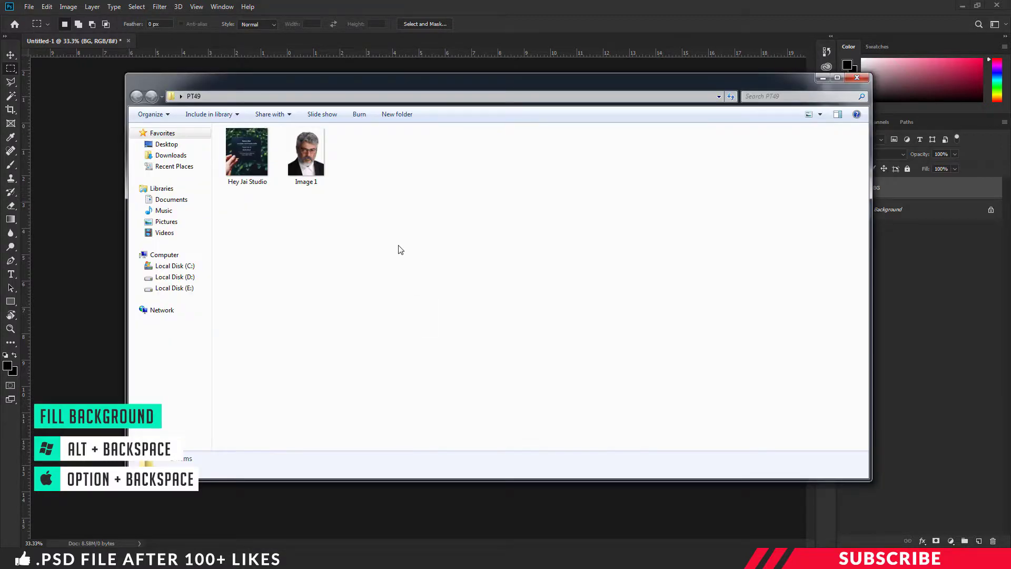
click(300, 148)
right_click(299, 143)
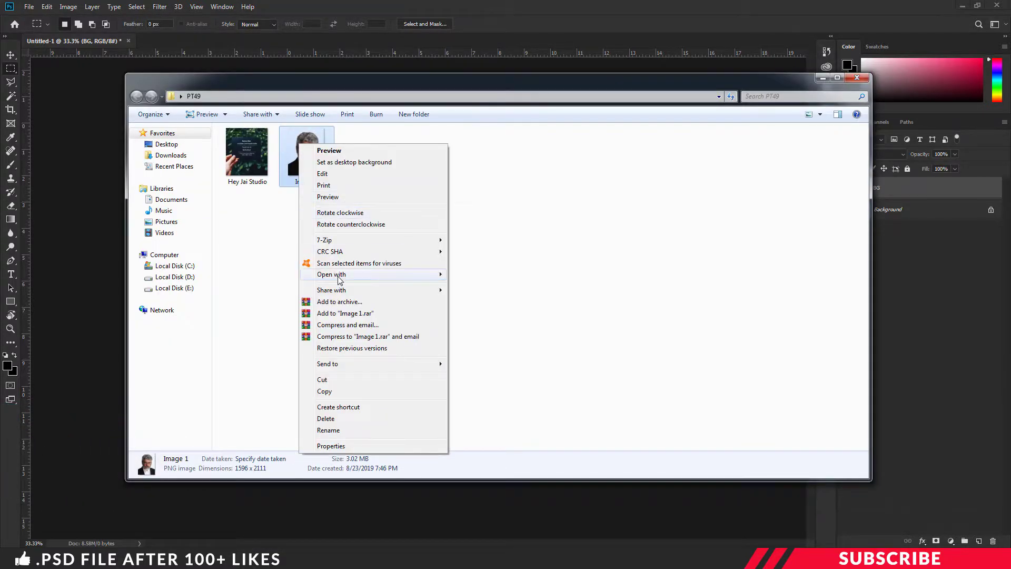
click(485, 277)
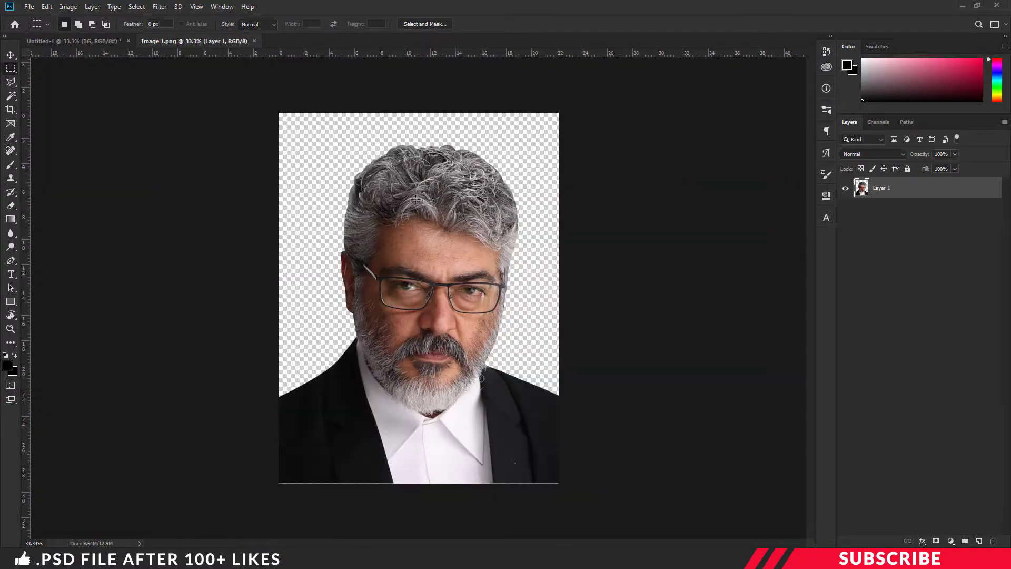
Move the Image 1 portrait into the poster as Layer 1, lowered to the bottom edge.
drag(240, 47, 239, 88)
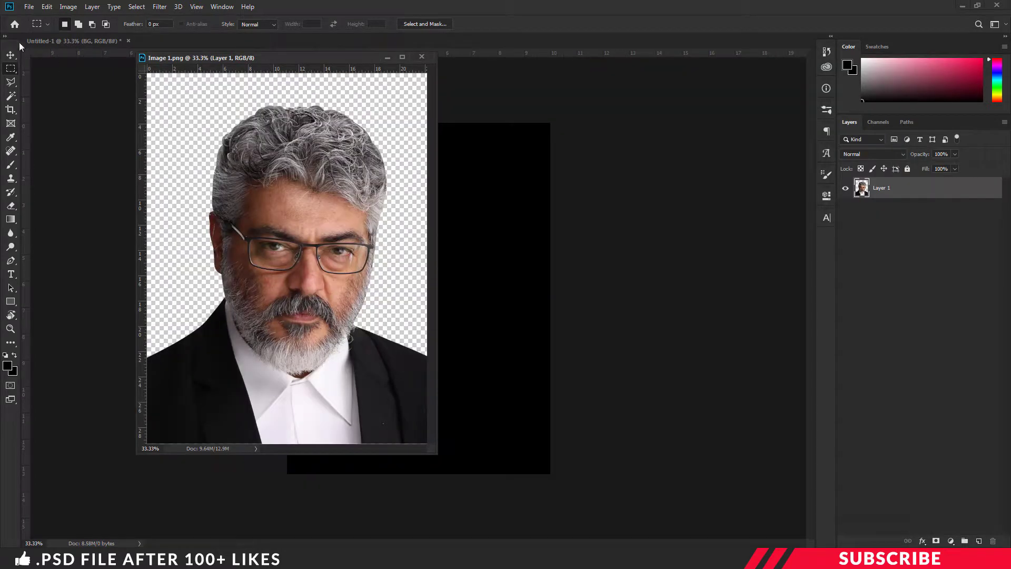
click(11, 54)
drag(353, 231, 444, 101)
click(421, 56)
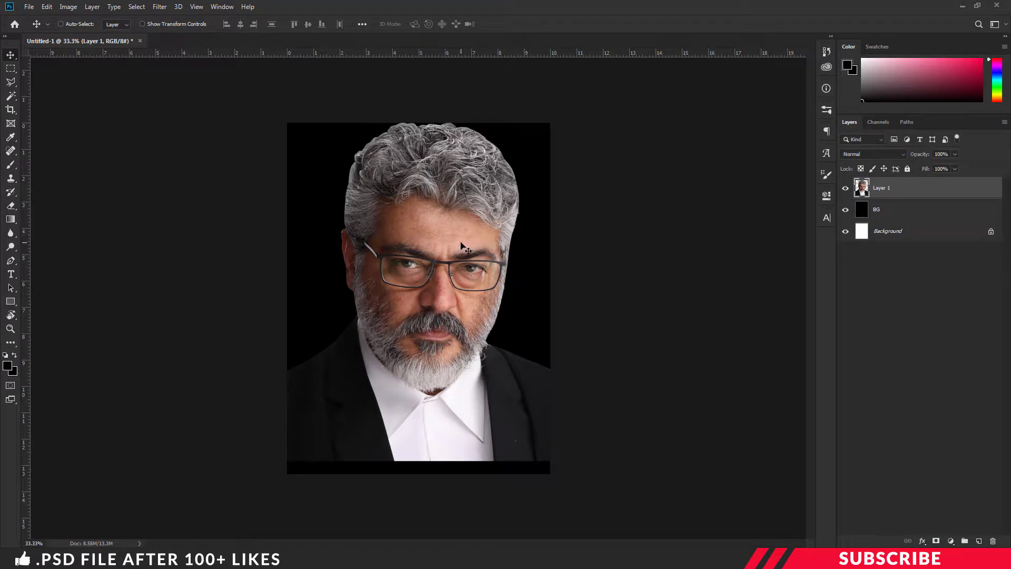
key(ctrl+t)
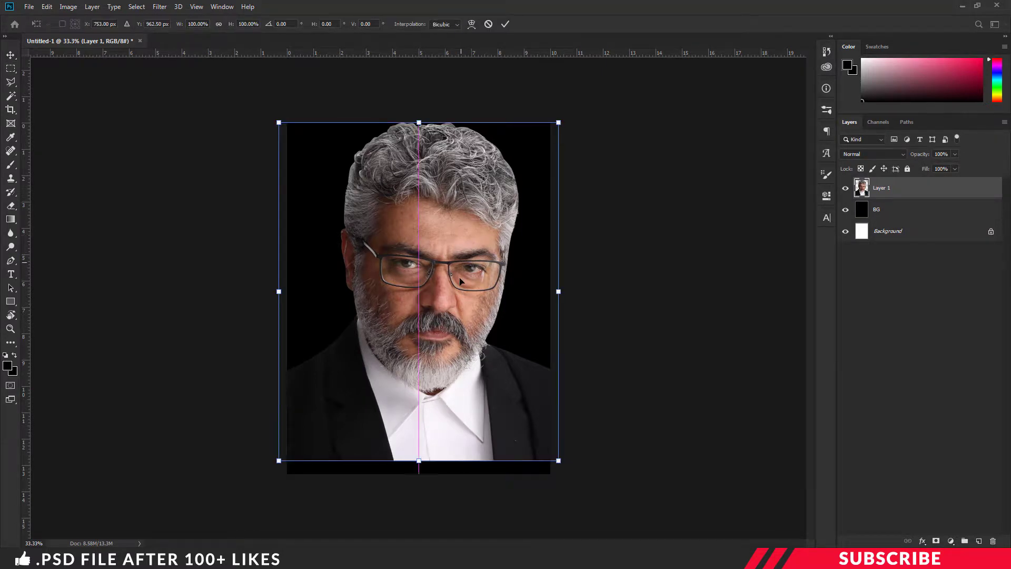
drag(459, 282, 459, 303)
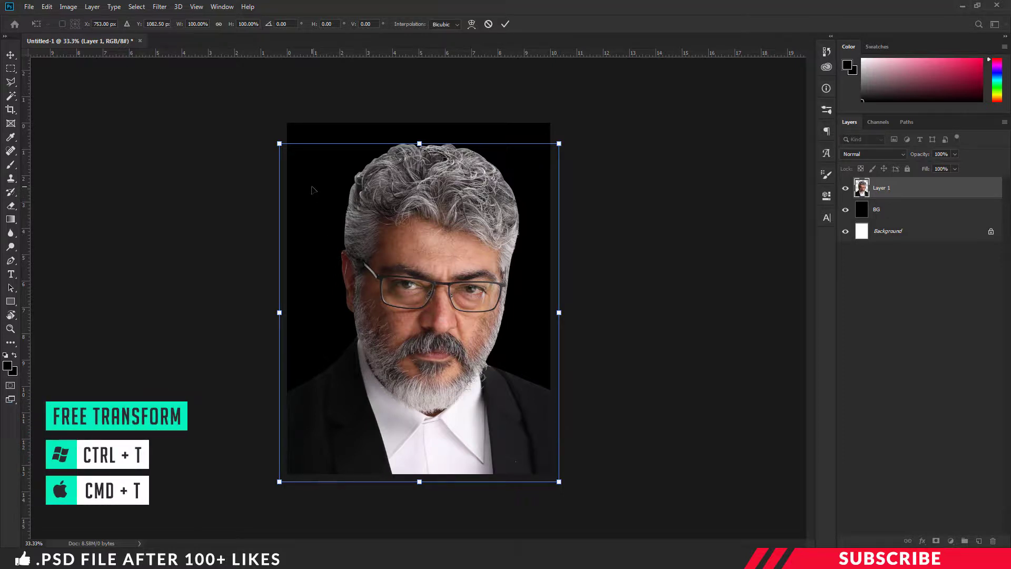
key(Return)
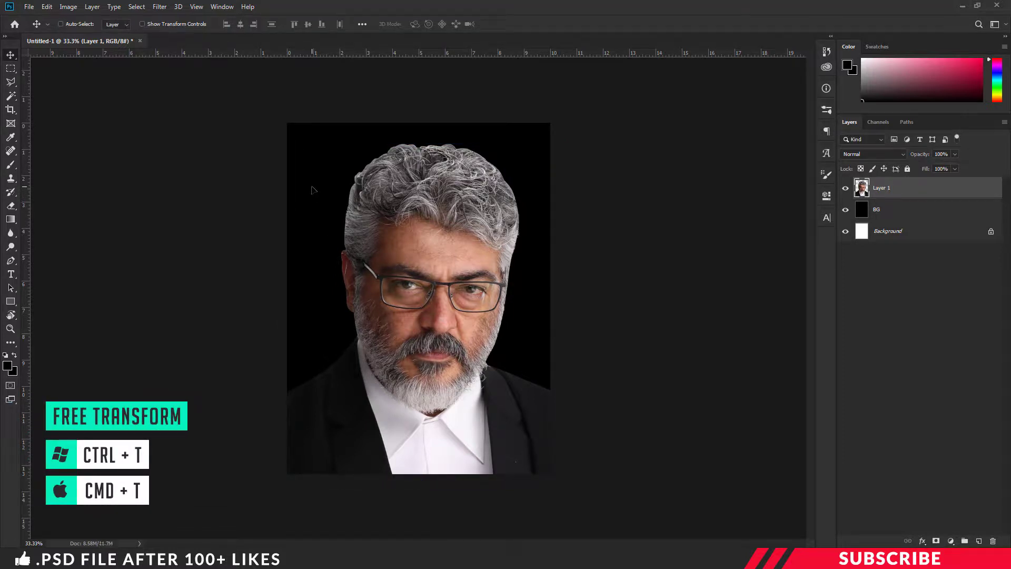
Rename the portrait layer to Image.
double_click(887, 188)
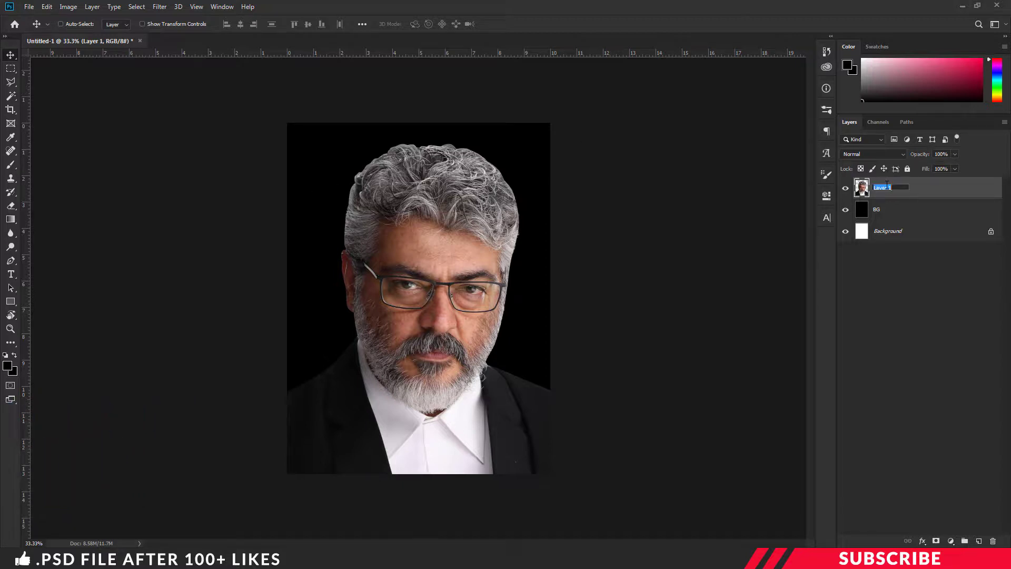
key(BackSpace)
text(Image)
key(Return)
Add a new layer and fill a rectangle over the canvas's left half with black.
click(977, 542)
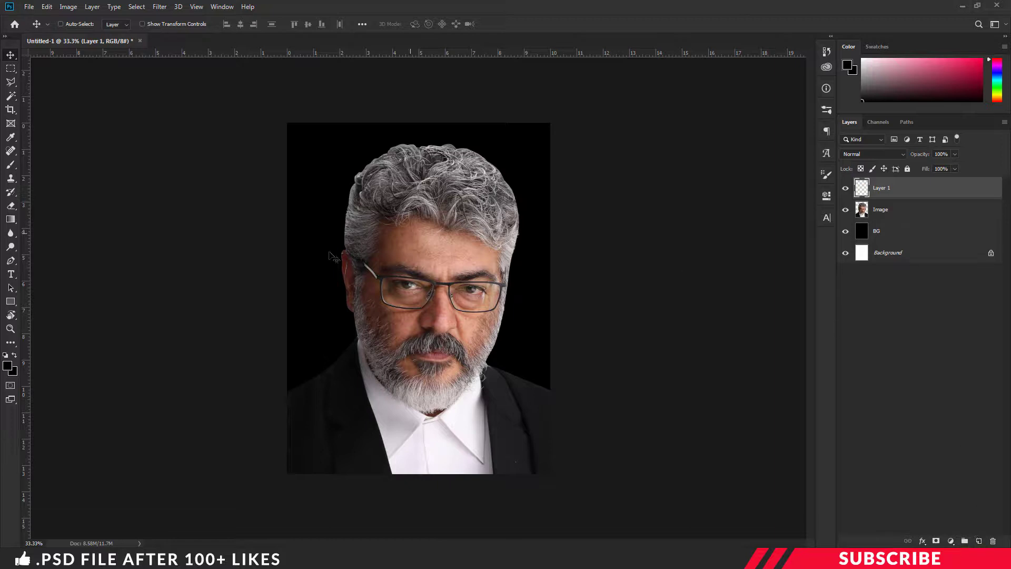
click(7, 365)
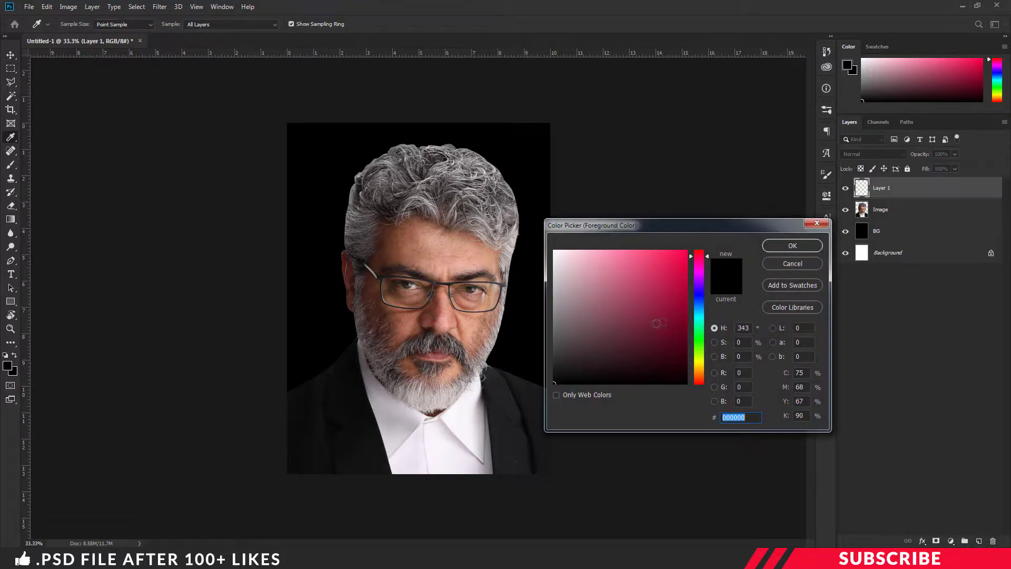
click(789, 246)
click(10, 69)
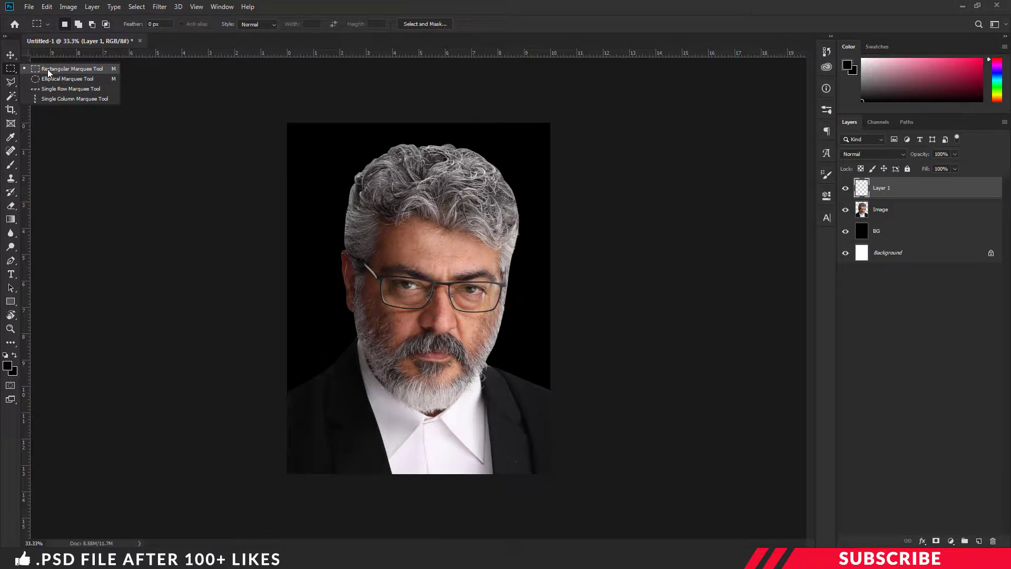
click(48, 69)
drag(287, 123, 442, 487)
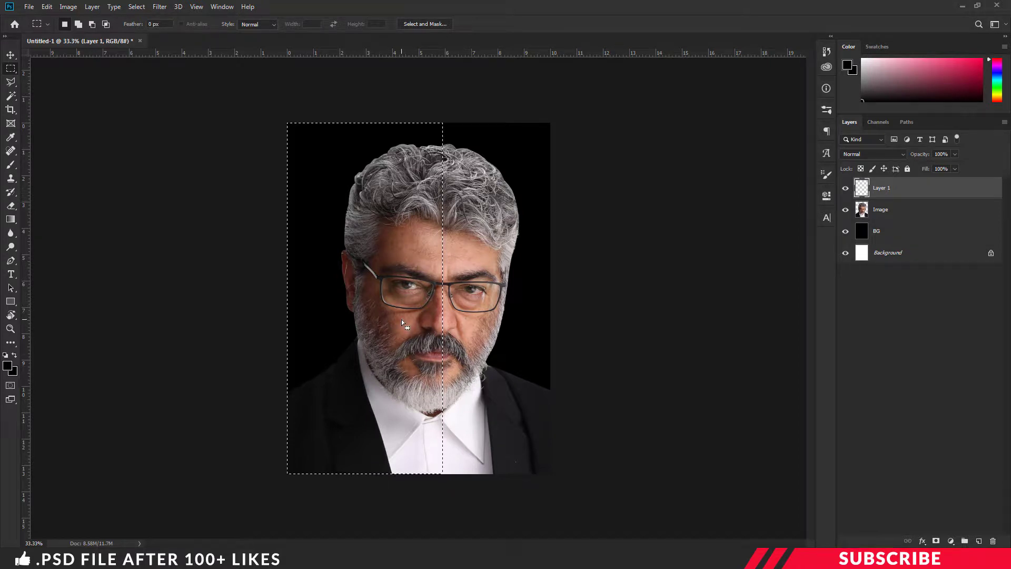
key(alt+BackSpace)
key(ctrl+d)
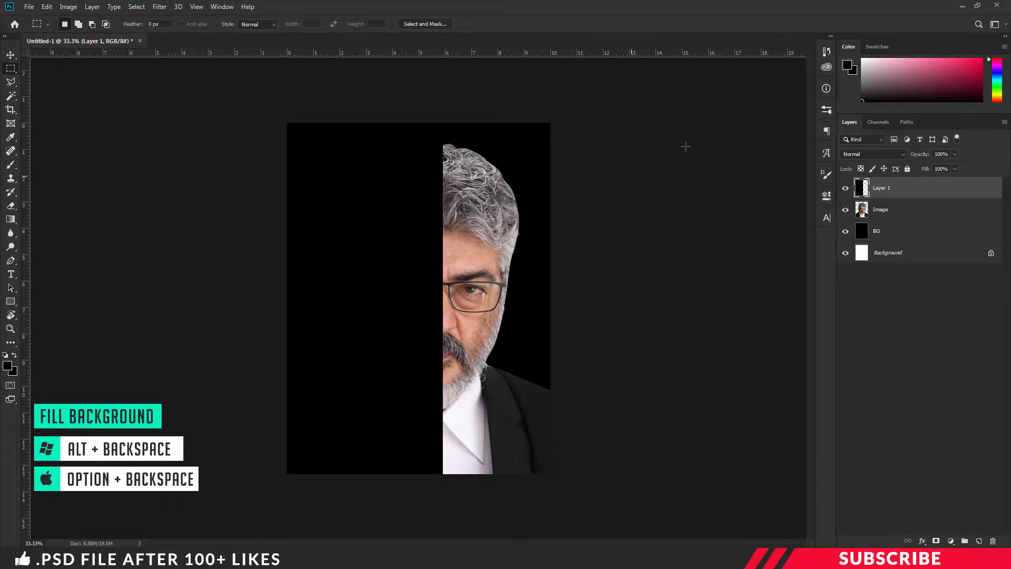
Name the black-half layer mask and set its opacity to 40%.
double_click(886, 189)
text(mask)
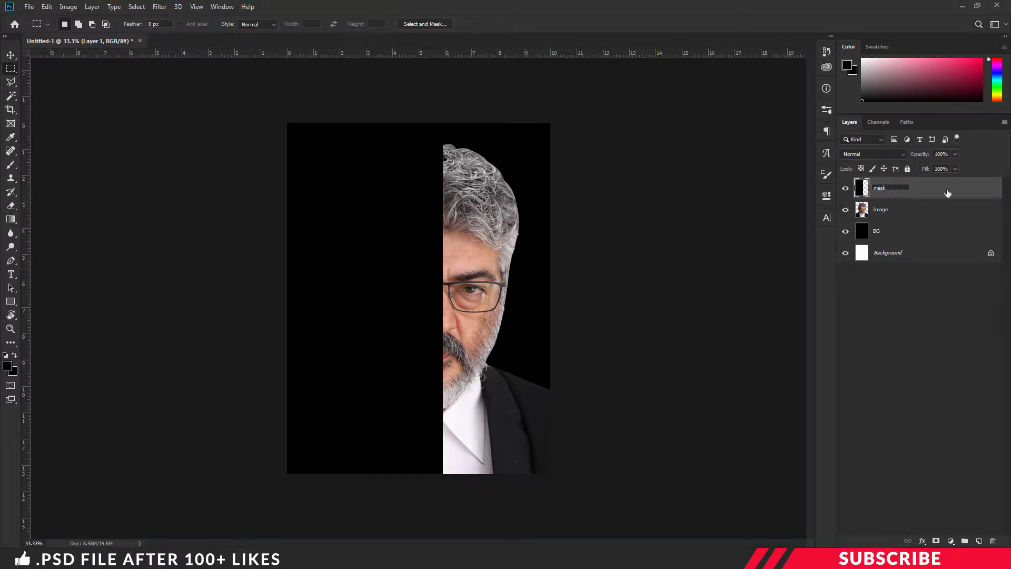
key(Return)
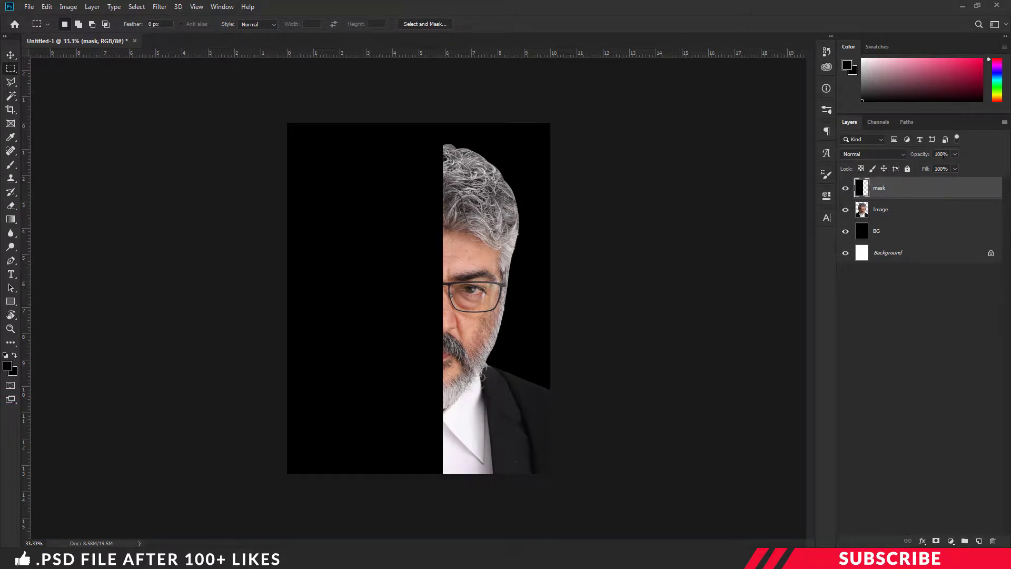
click(941, 154)
text(40)
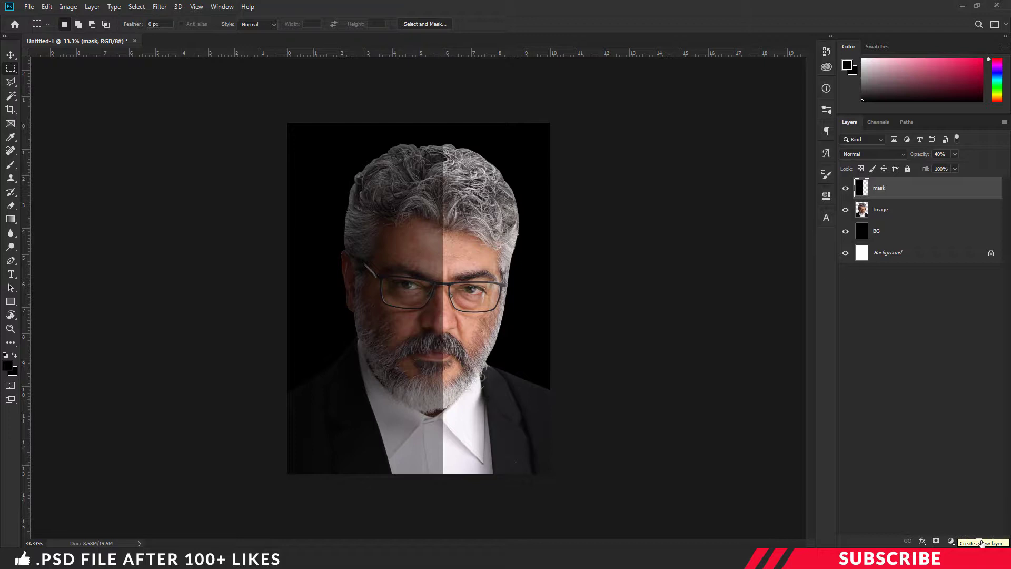
Add a new layer above mask and set the foreground colour to white #ffffff.
click(981, 542)
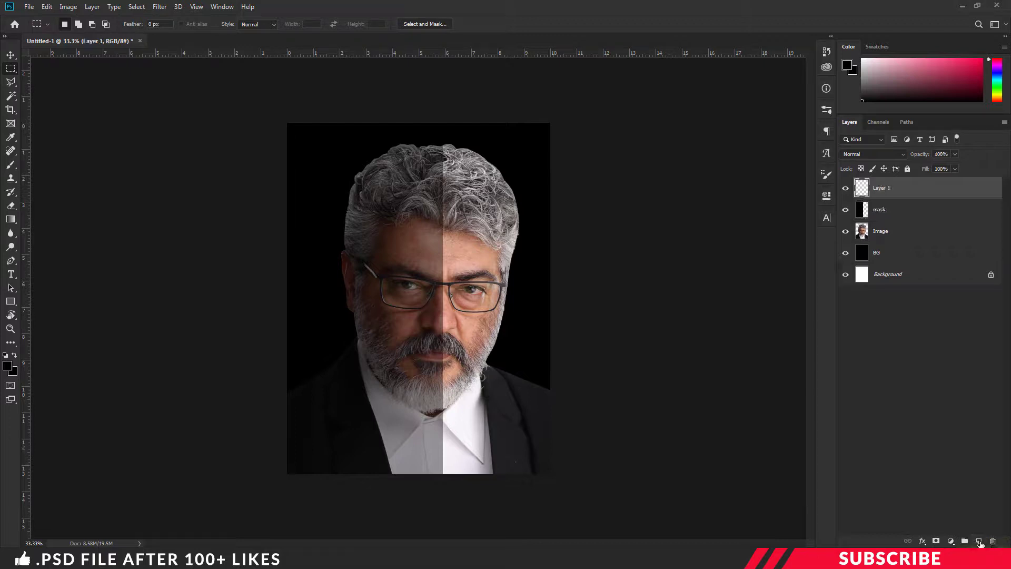
click(7, 366)
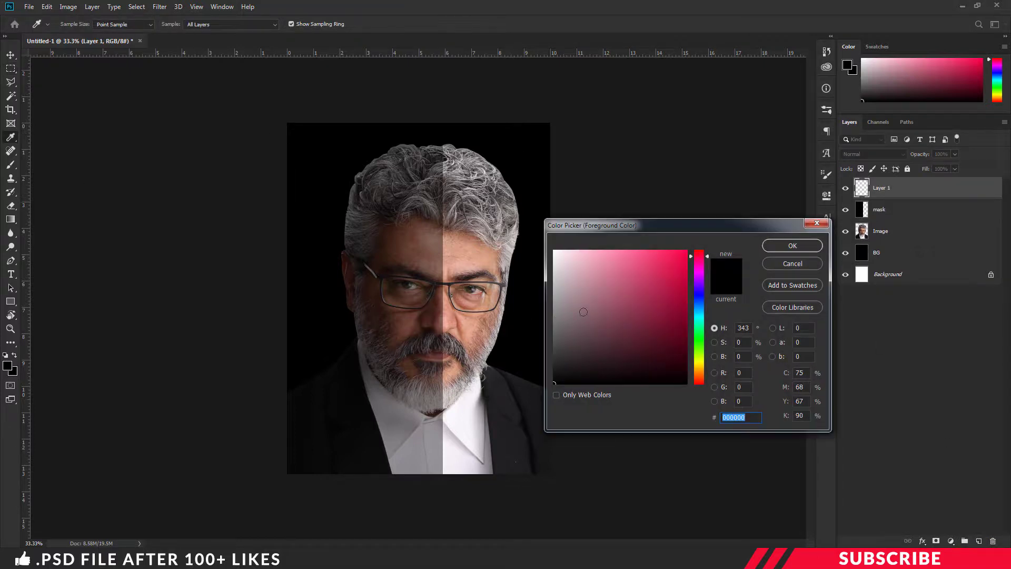
text(ffffff)
click(785, 248)
Type the Tamil word வாழ் over the top of the head in Kaanada at 170 pt.
key(m)
key(t)
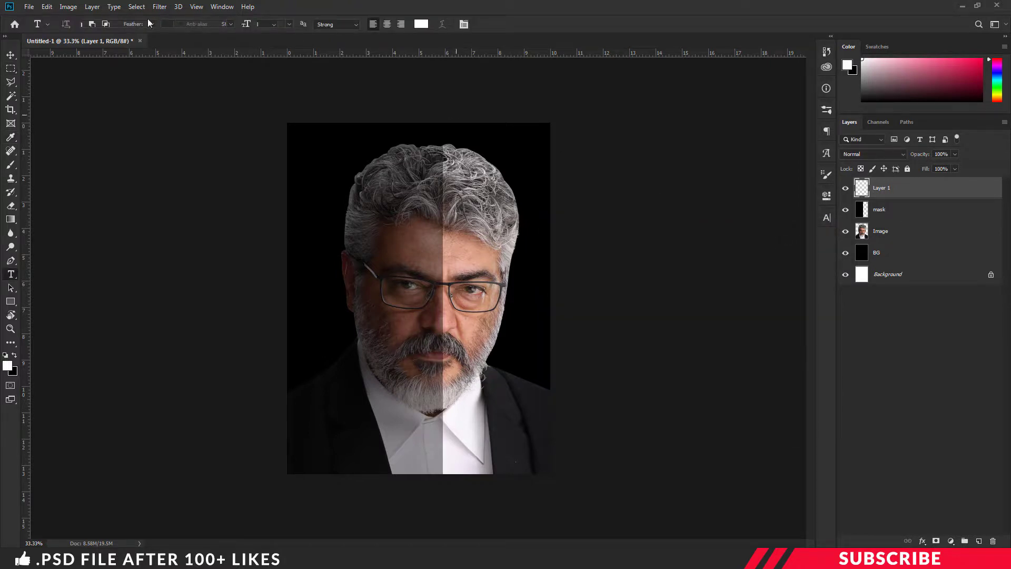
click(124, 24)
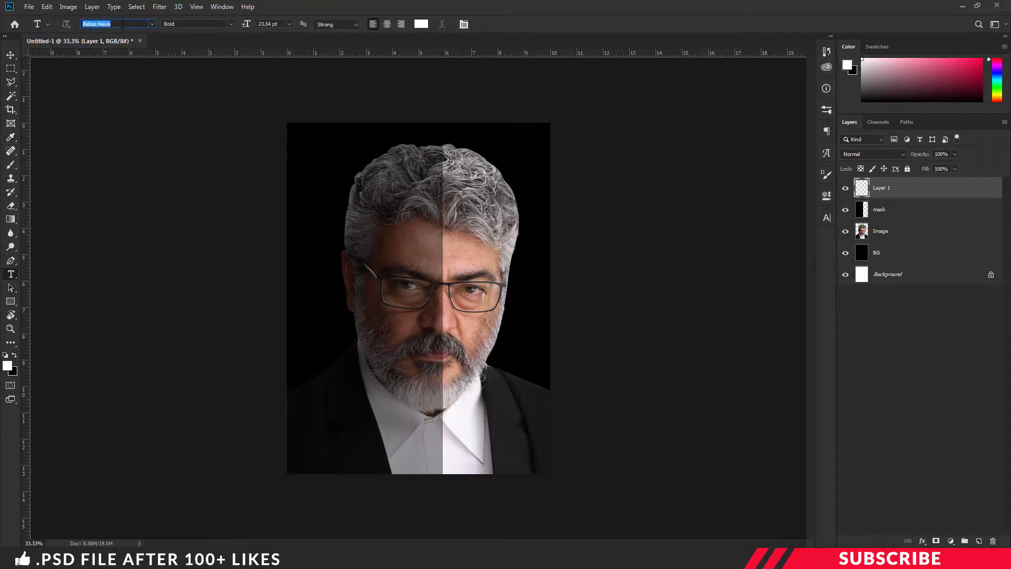
text(kaa)
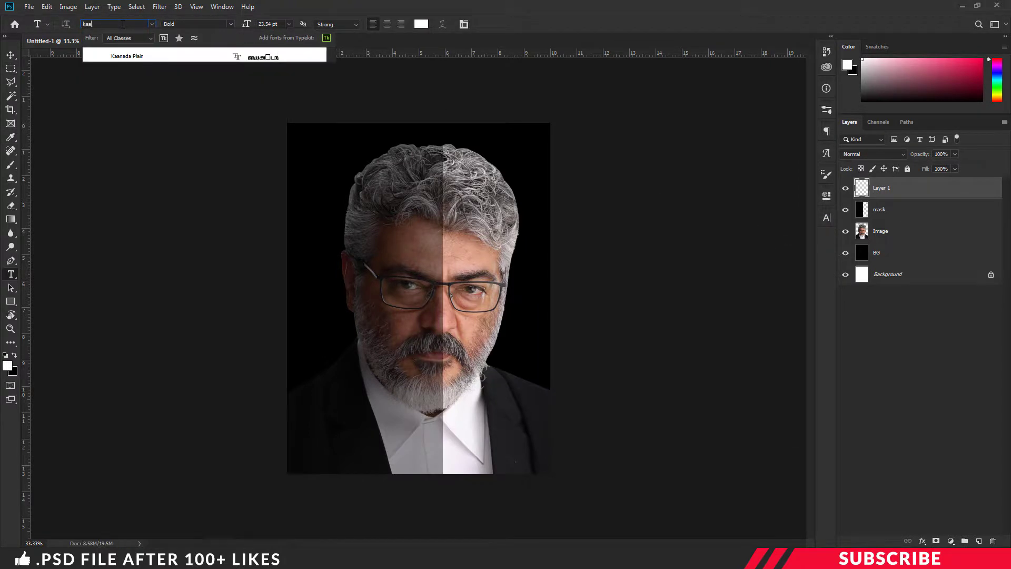
click(158, 63)
click(268, 24)
text(170)
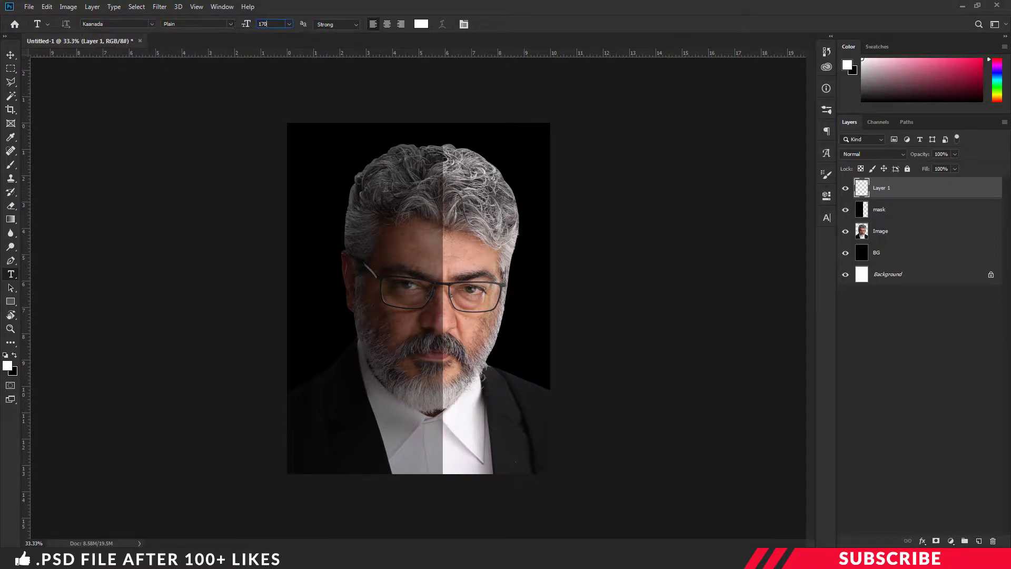
click(386, 186)
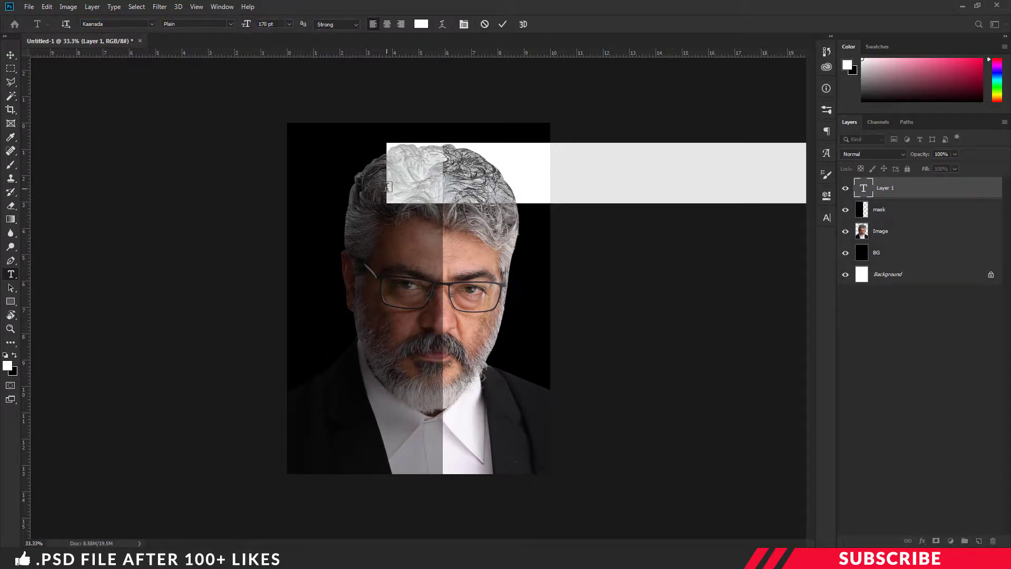
text(tho)
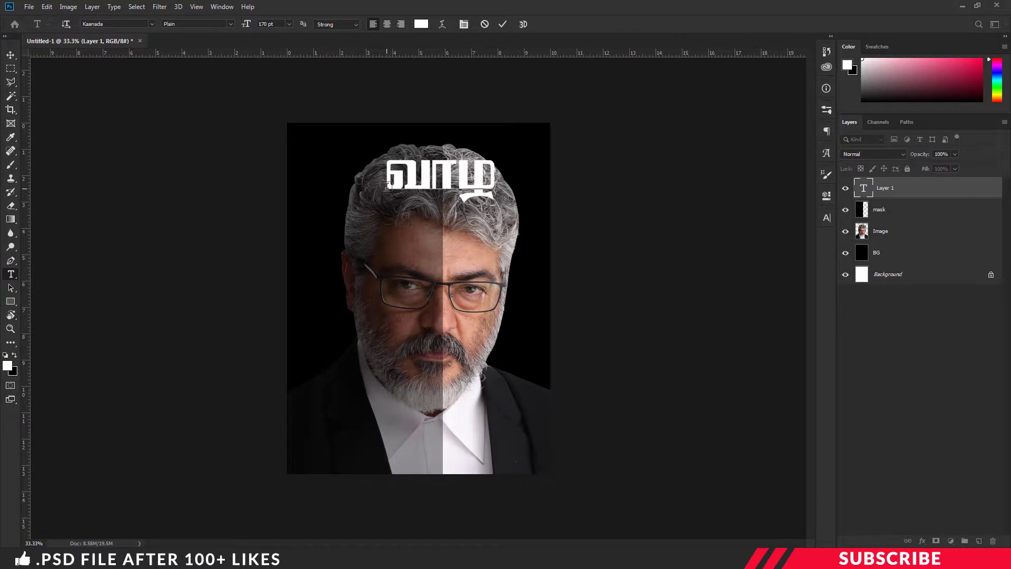
text(;)
Shift the வாழ் text left and scale it to about 66% above the forehead.
key(ctrl+Return)
key(v)
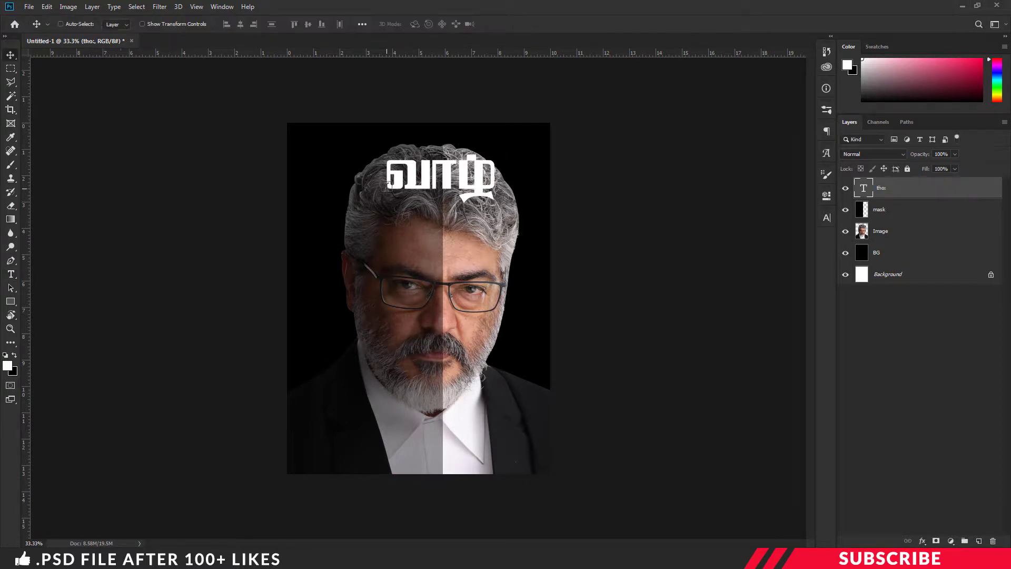
drag(462, 193, 432, 192)
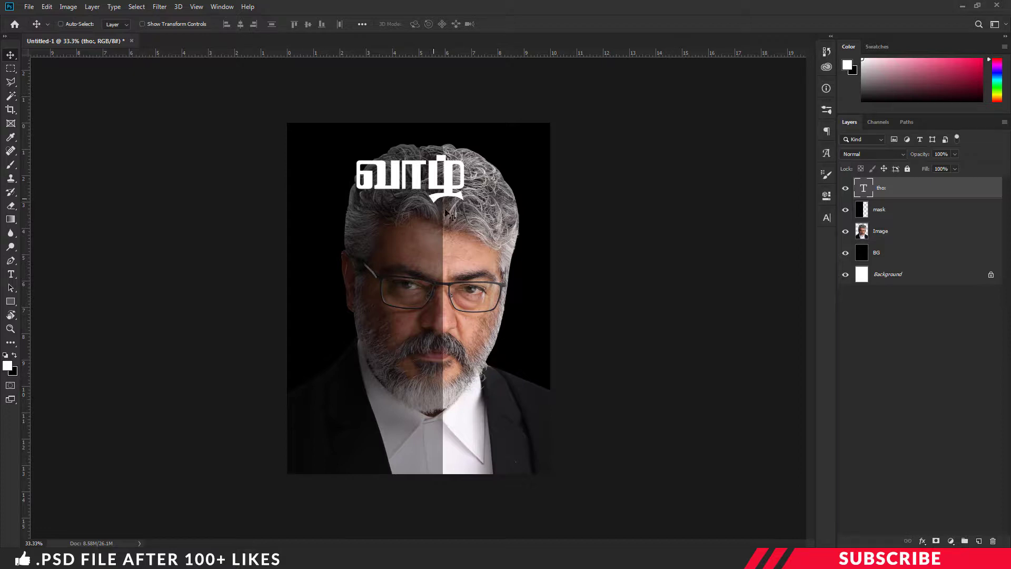
key(ctrl+t)
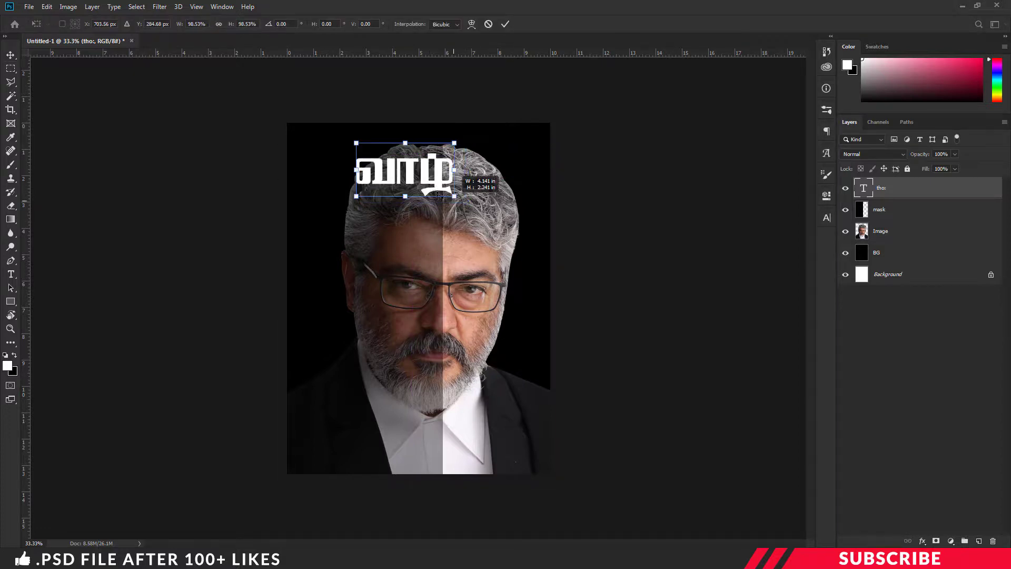
drag(466, 203, 424, 174)
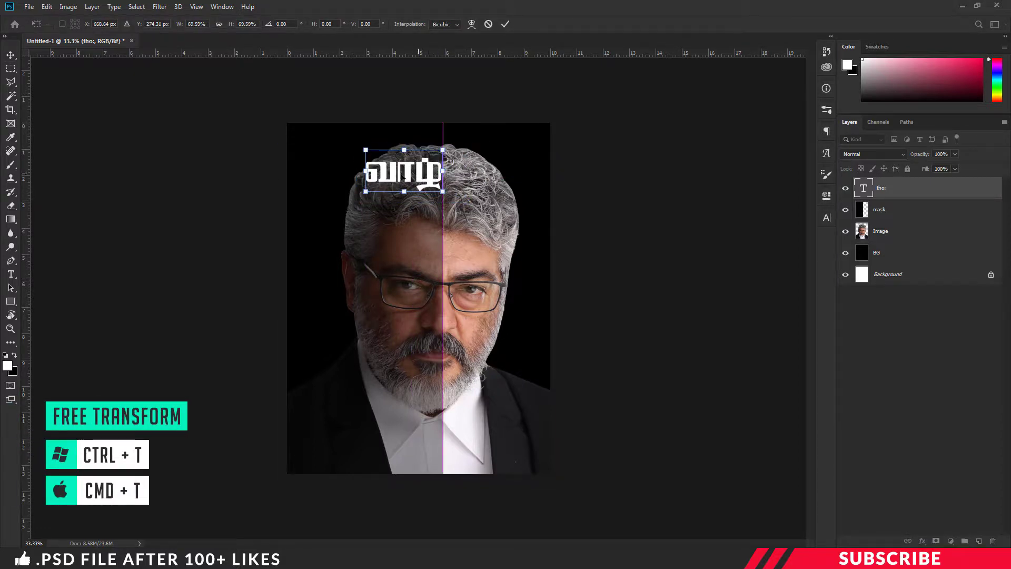
drag(365, 190, 370, 187)
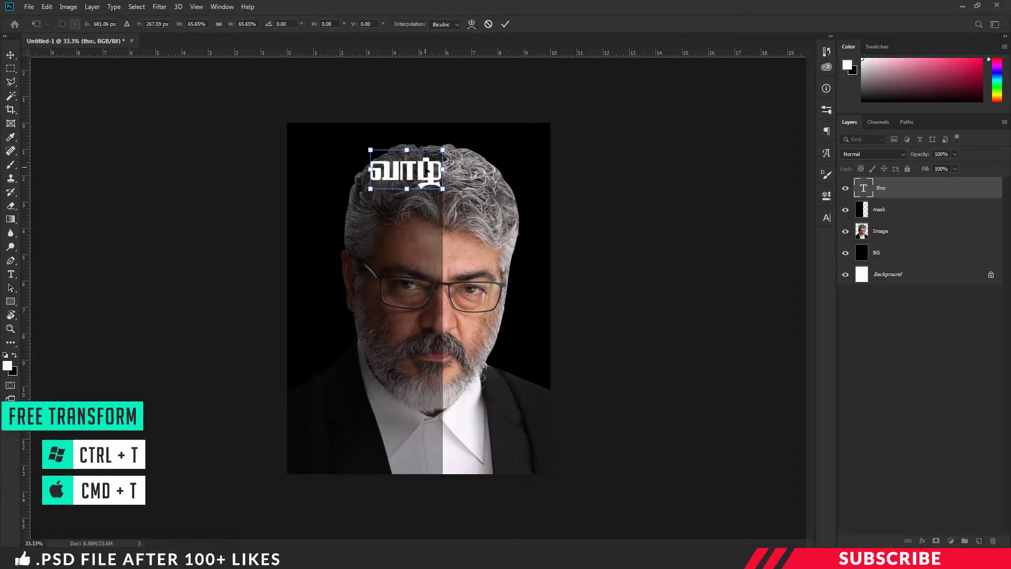
key(Return)
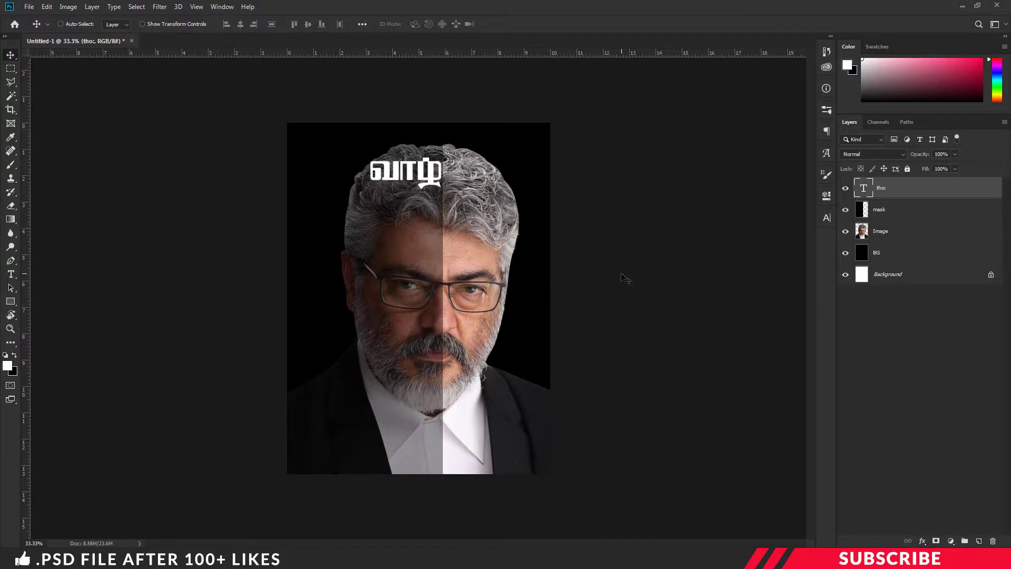
Add a second line வாழு below the first word, enlarged to about 136%.
key(ctrl+j)
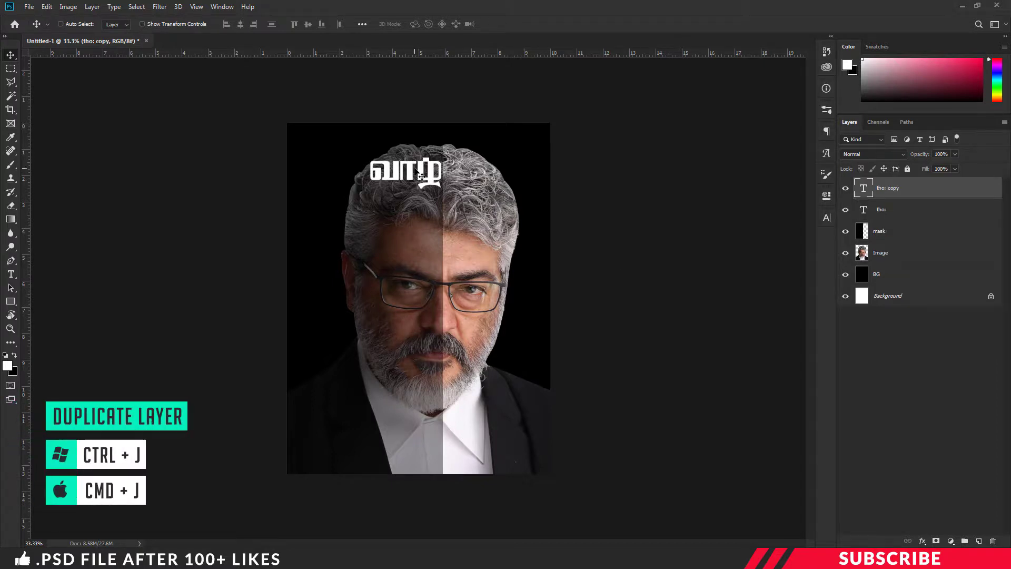
drag(415, 169, 415, 206)
double_click(415, 204)
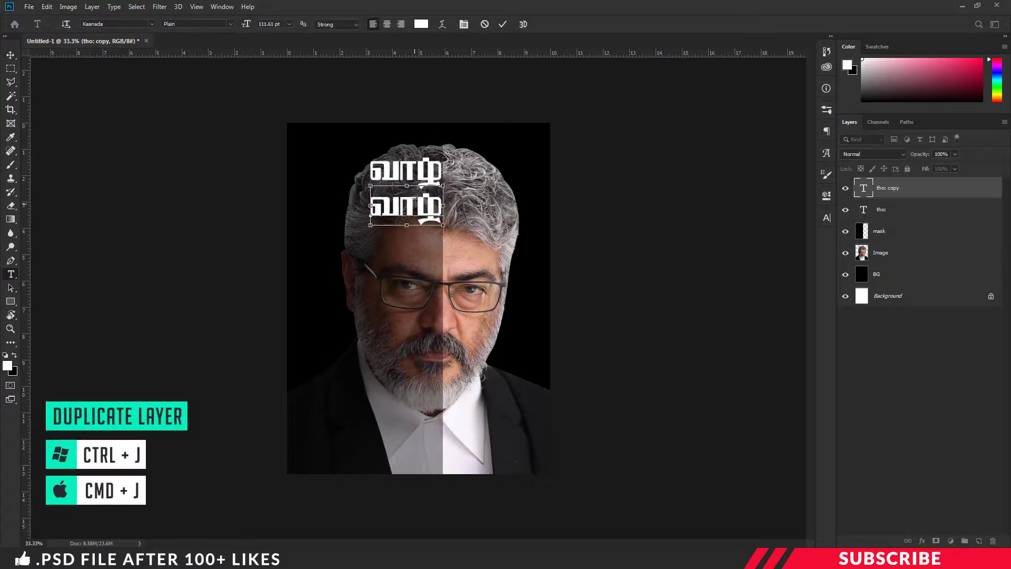
text(வாழு)
key(ctrl+Return)
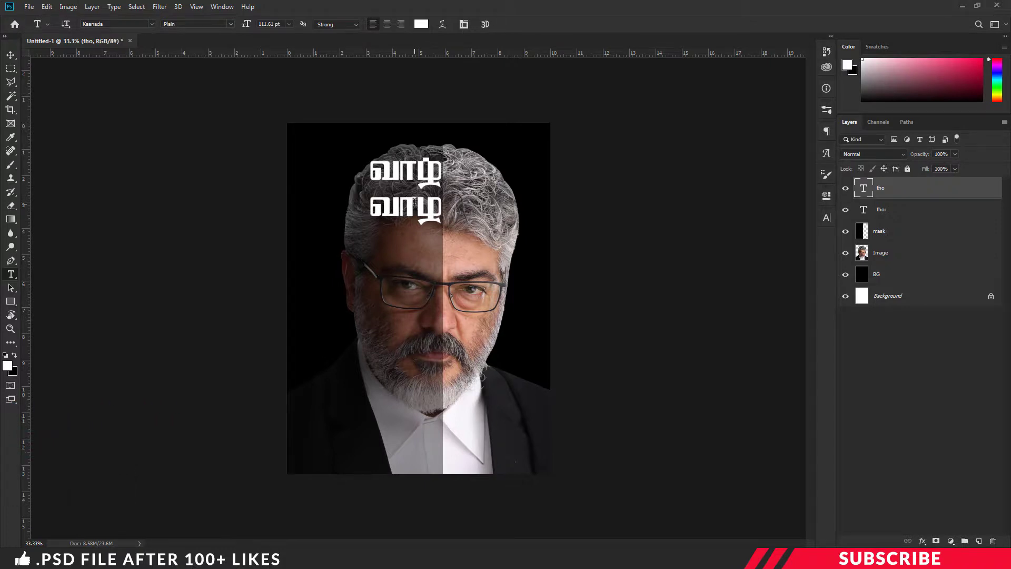
key(ctrl+t)
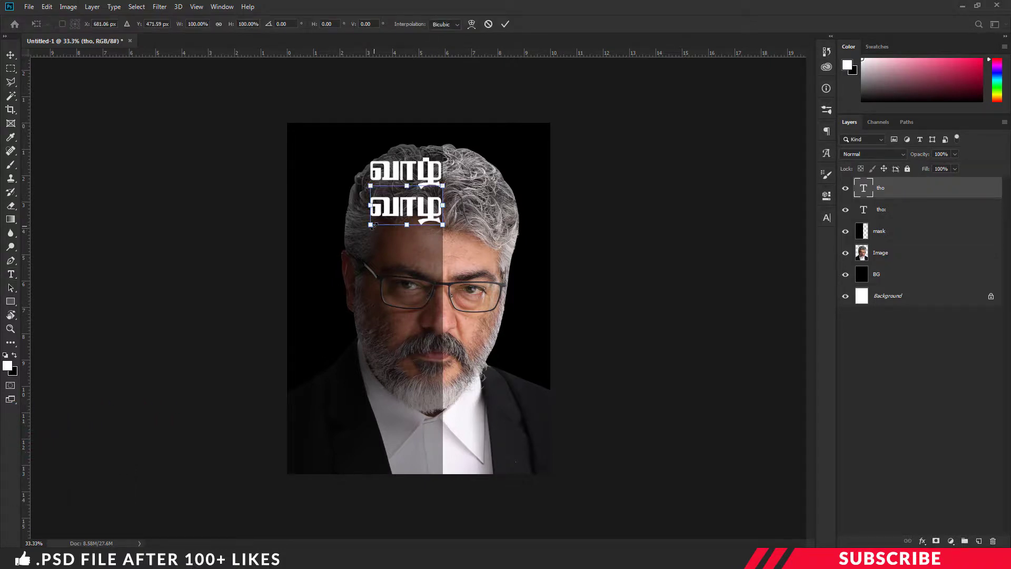
drag(372, 225, 350, 232)
key(Return)
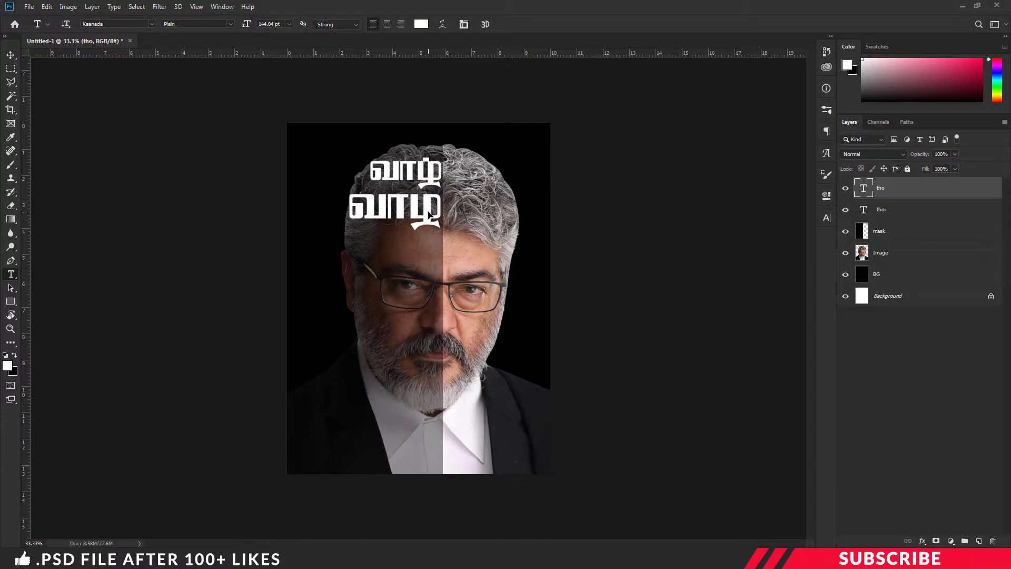
Duplicate the line down into a larger third Tamil line with a new word.
key(ctrl+j)
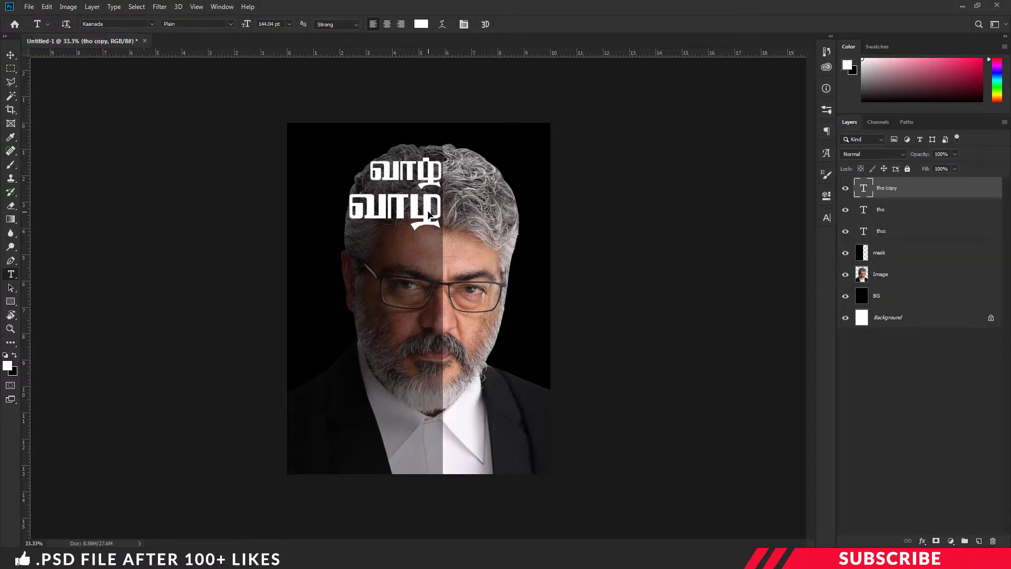
key(v)
drag(429, 214, 423, 254)
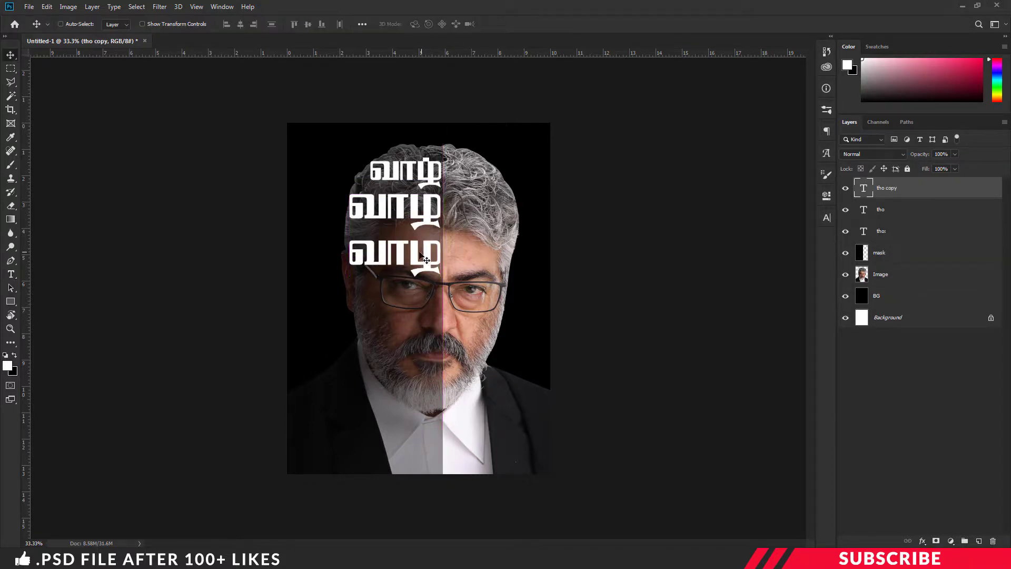
key(t)
double_click(419, 250)
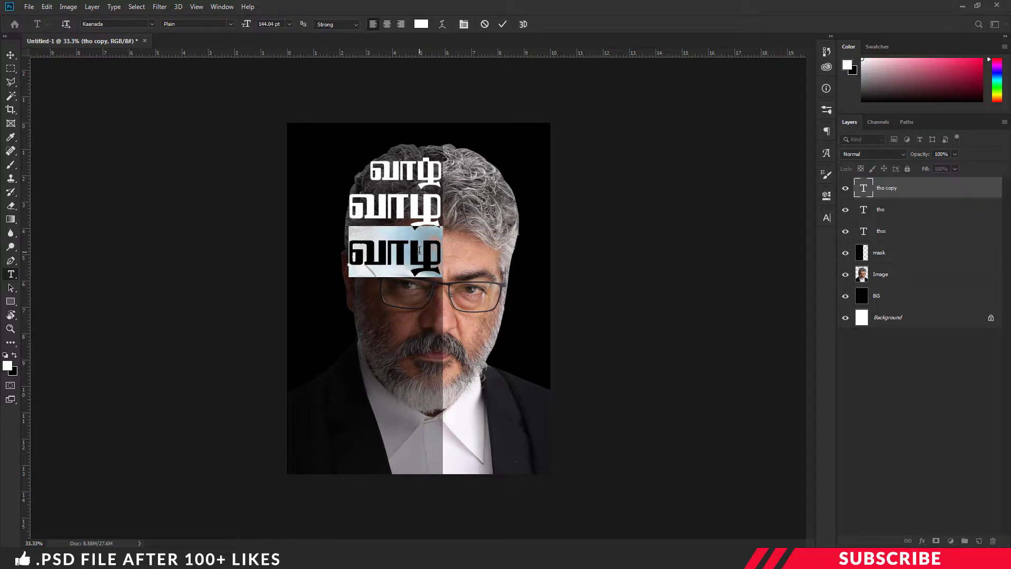
text(%L)
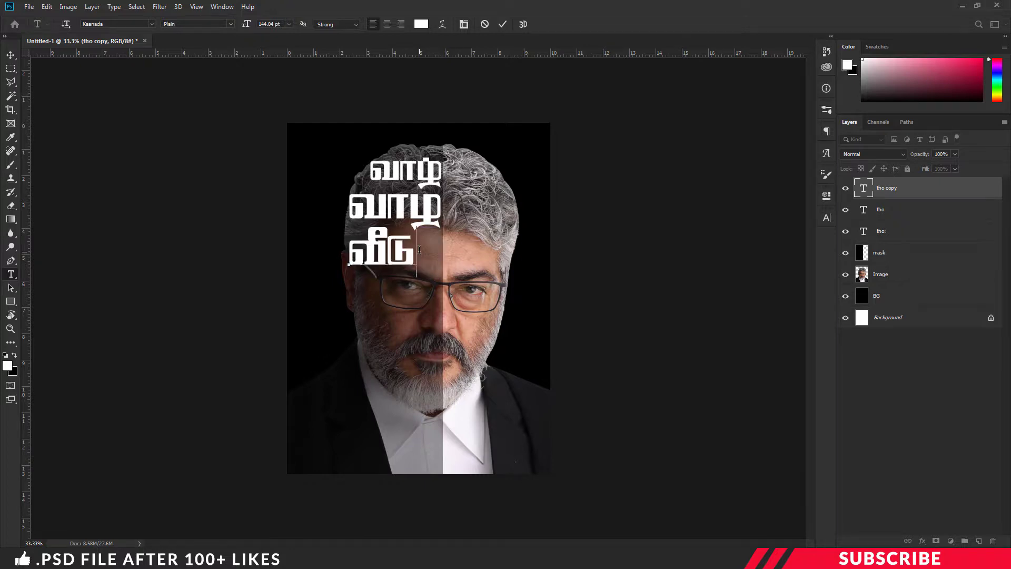
drag(442, 276, 442, 287)
Add a fourth Tamil line further down, scaled smaller.
key(ctrl+Return)
key(ctrl+j)
drag(393, 258, 392, 326)
text(vd;Wk;)
drag(559, 355, 464, 324)
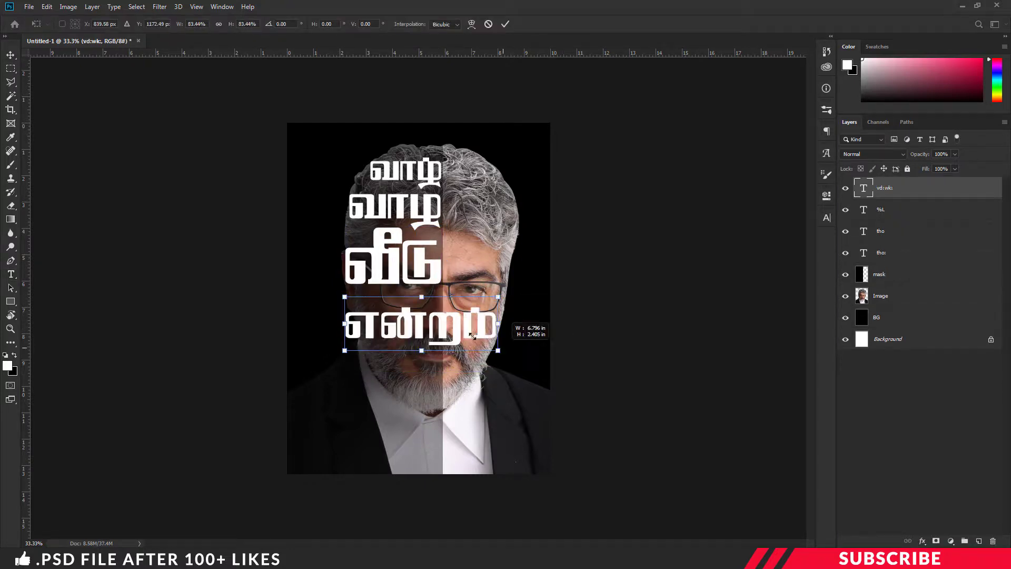
key(ctrl+Return)
Add fifth and sixth Tamil lines below, each retyped with a new word.
key(ctrl+j)
mouse_move(405, 305)
mouse_down()
mouse_move(406, 332)
mouse_move(445, 363)
mouse_move(453, 385)
mouse_up()
double_click(407, 332)
text(md;gld;)
key(ctrl+Return)
key(ctrl+j)
double_click(419, 352)
text(m[{j:)
key(ctrl+Return)
key(v)
Add another retyped Tamil line and move it further down the left half.
key(ctrl+j)
double_click(398, 383)
text(fkhu;)
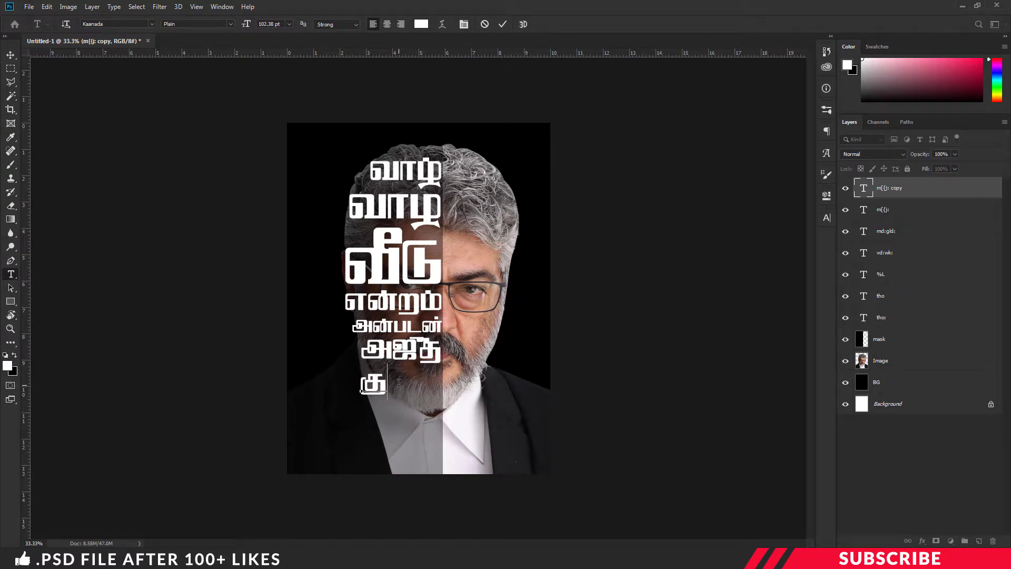
key(Escape)
key(Delete)
text(;)
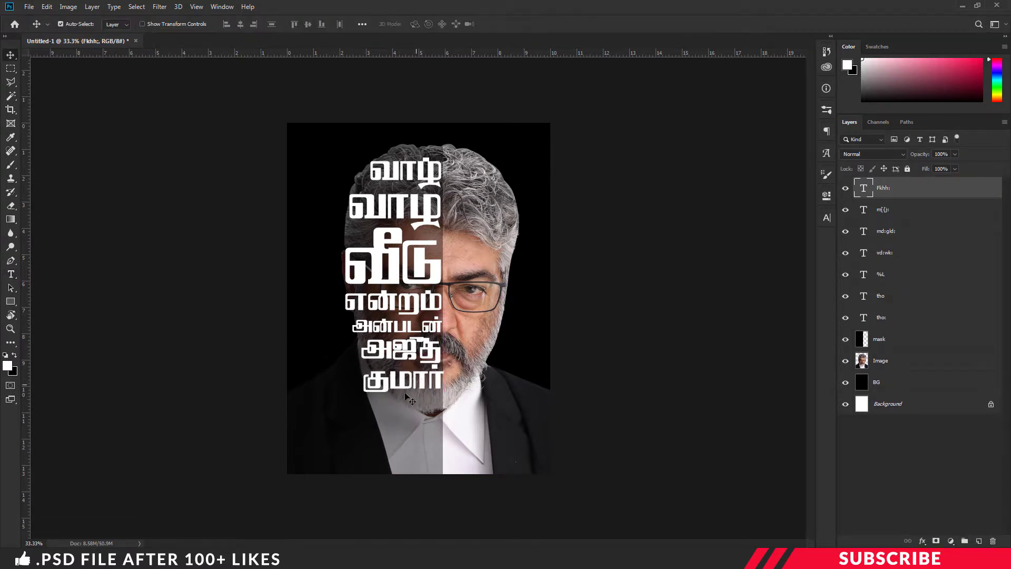
key(ctrl+Return)
drag(425, 393, 429, 398)
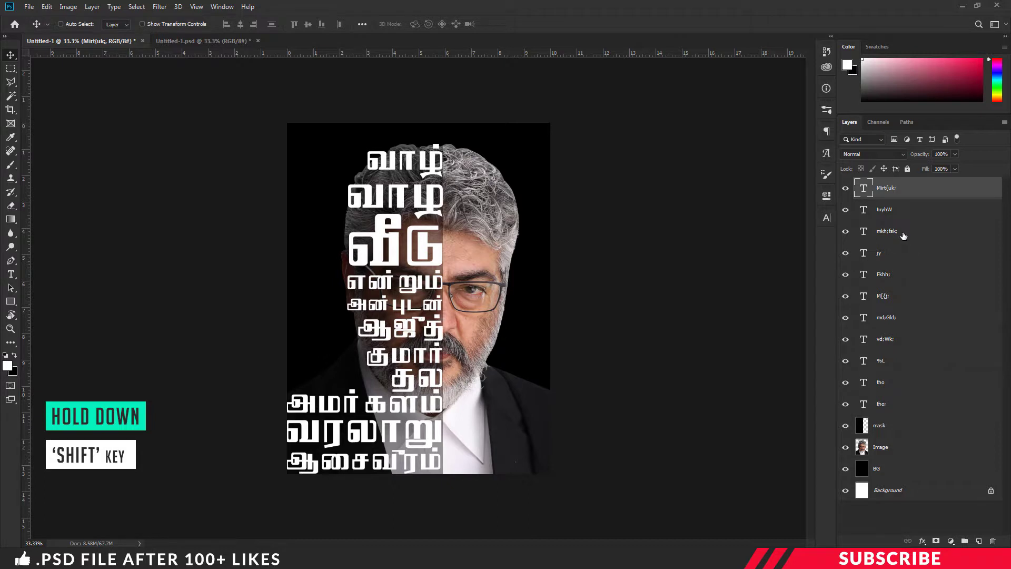
Merge all the Tamil text layers into one and load the lettering as a selection.
shift+click(891, 404)
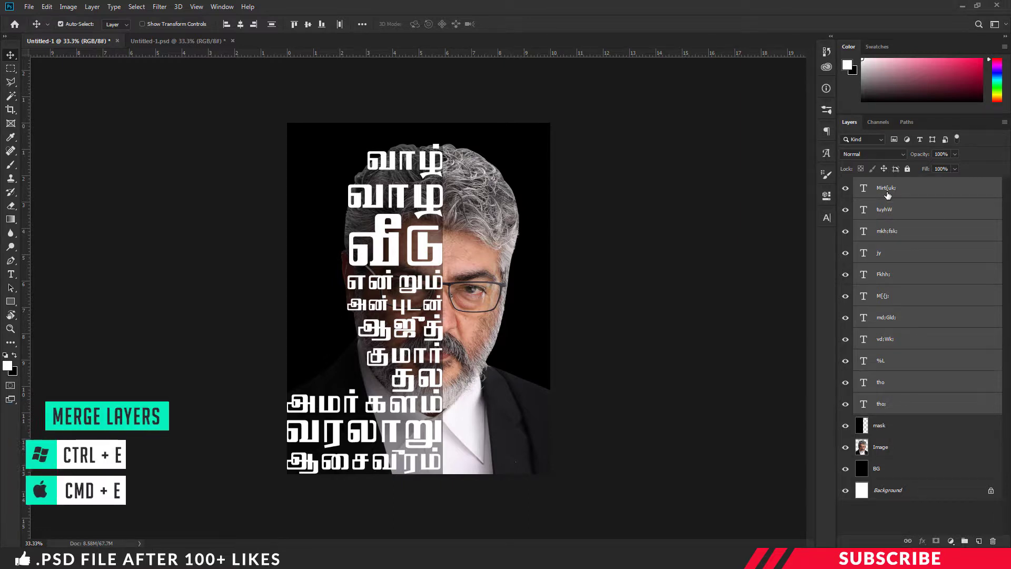
key(ctrl+e)
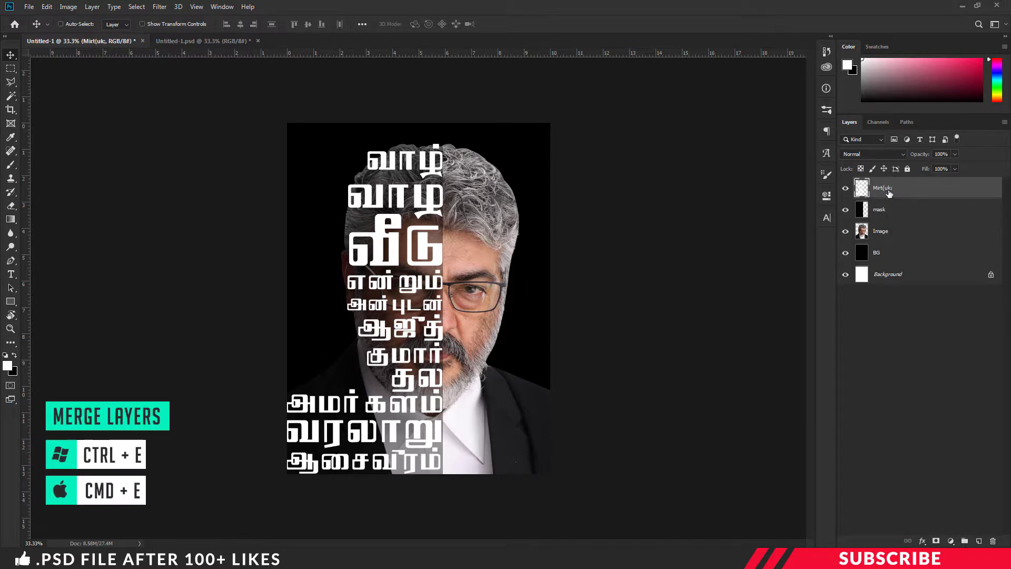
key(ctrl+z)
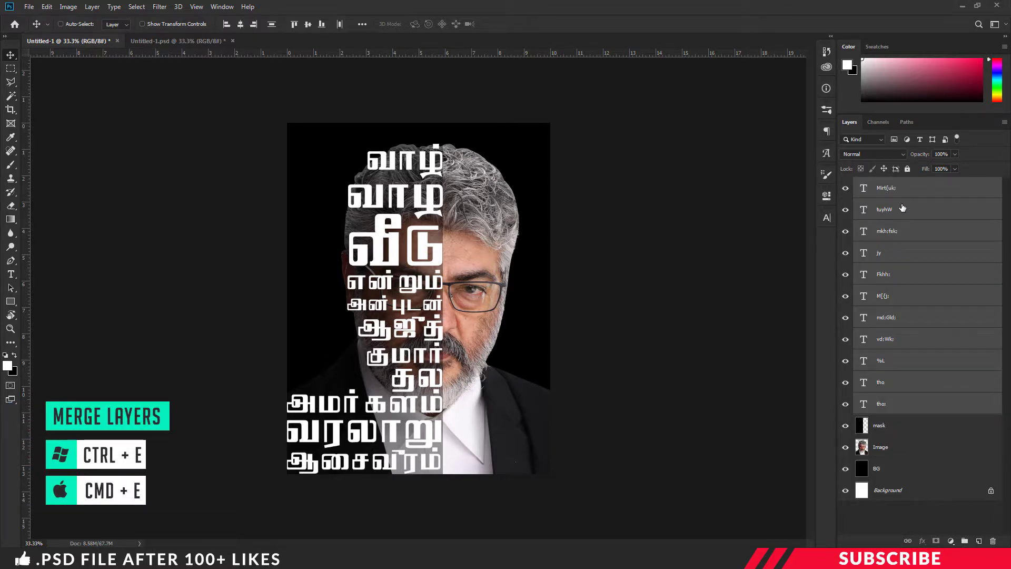
click(93, 7)
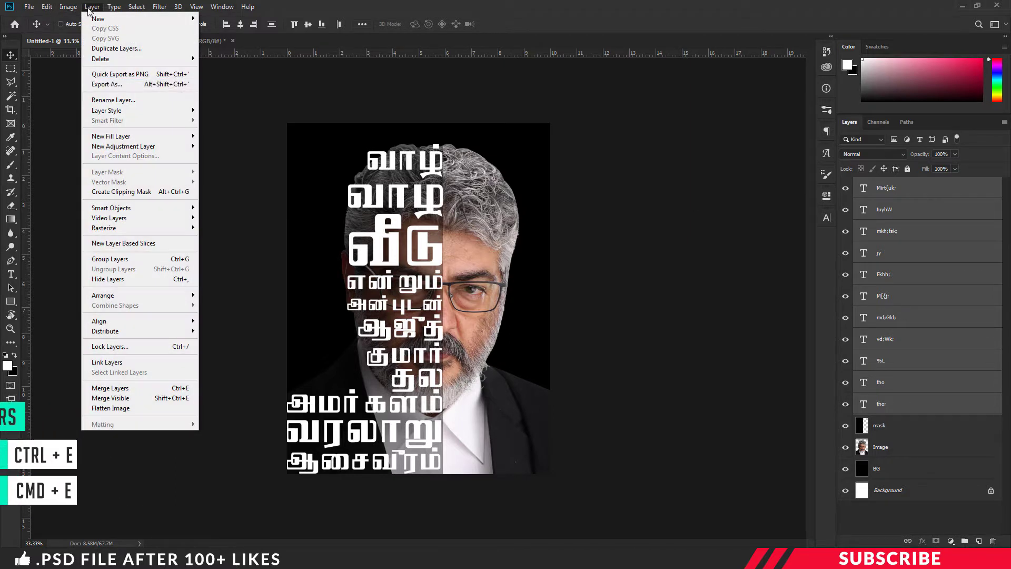
click(134, 387)
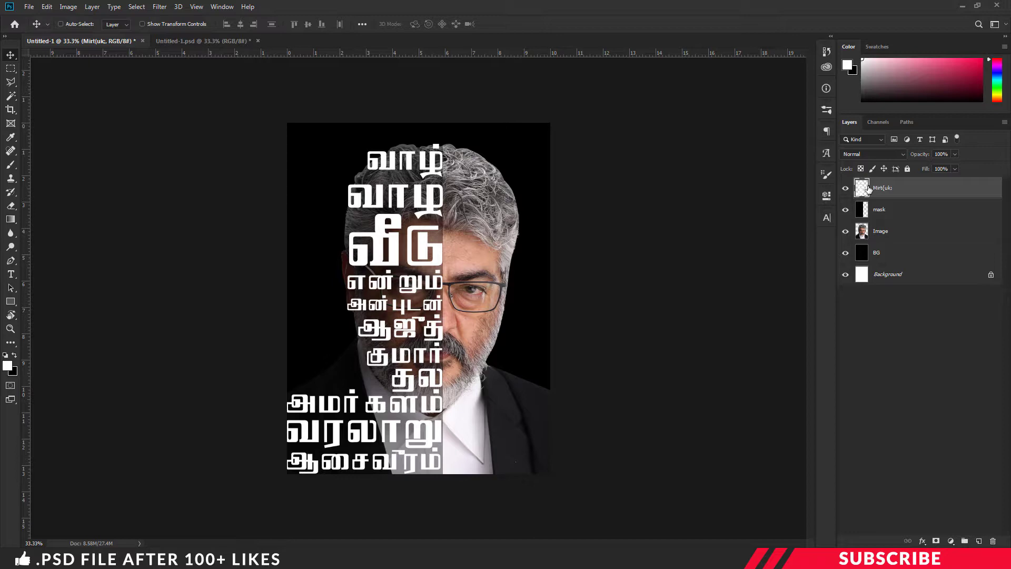
drag(868, 189, 861, 188)
ctrl+click(862, 188)
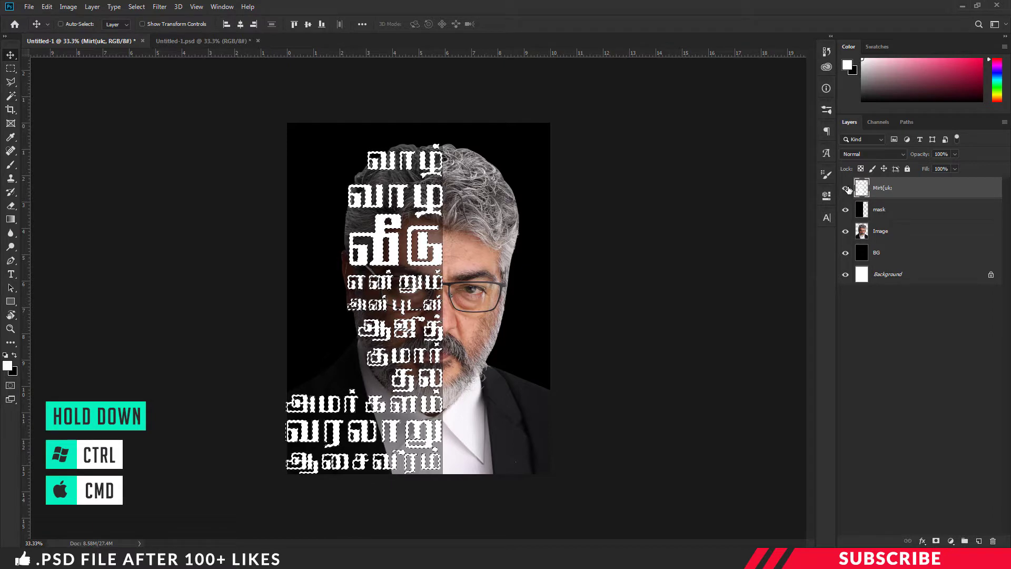
Hide the merged text layer and fill its lettering selection black on the mask layer.
click(845, 188)
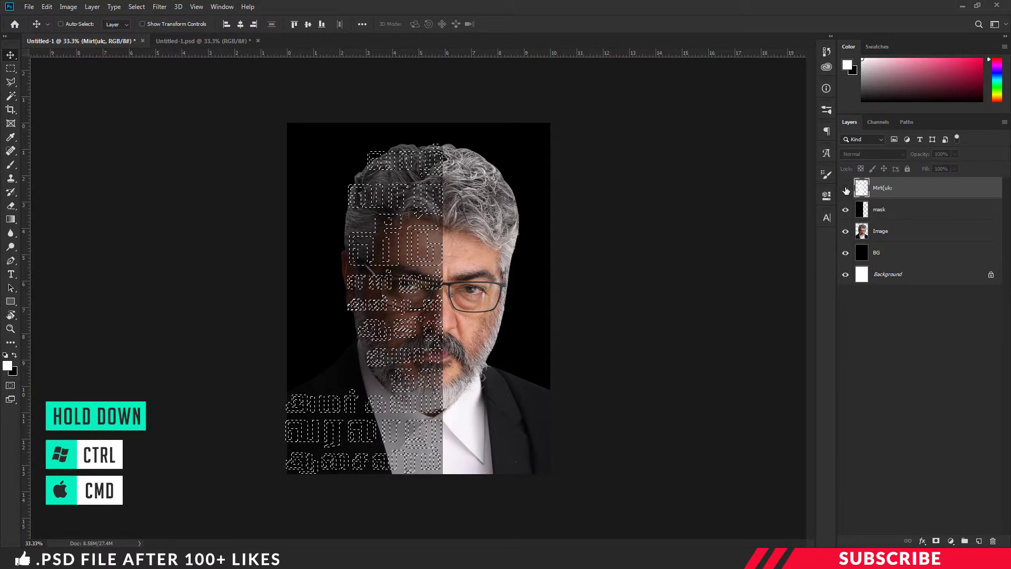
click(863, 210)
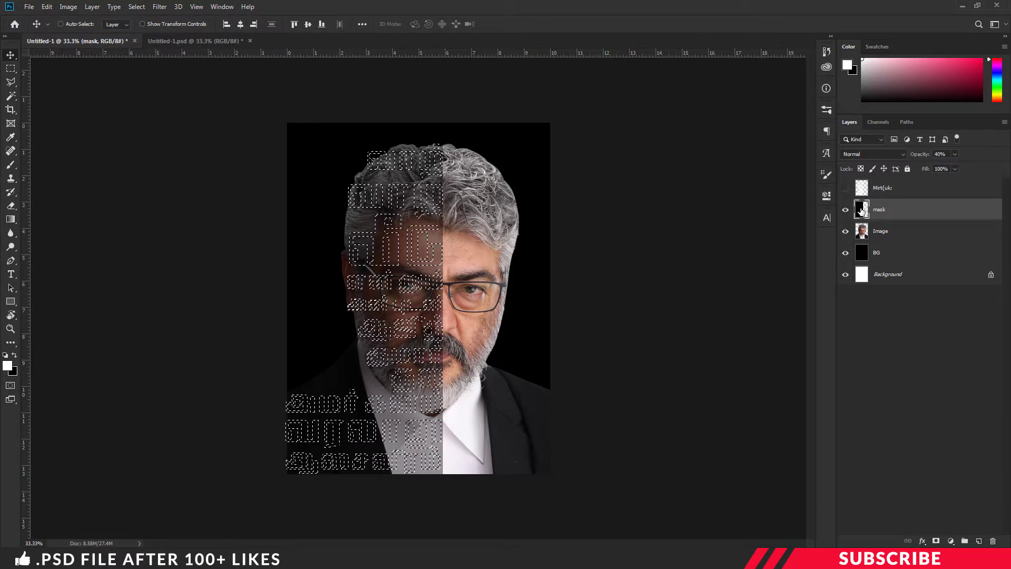
key(alt+BackSpace)
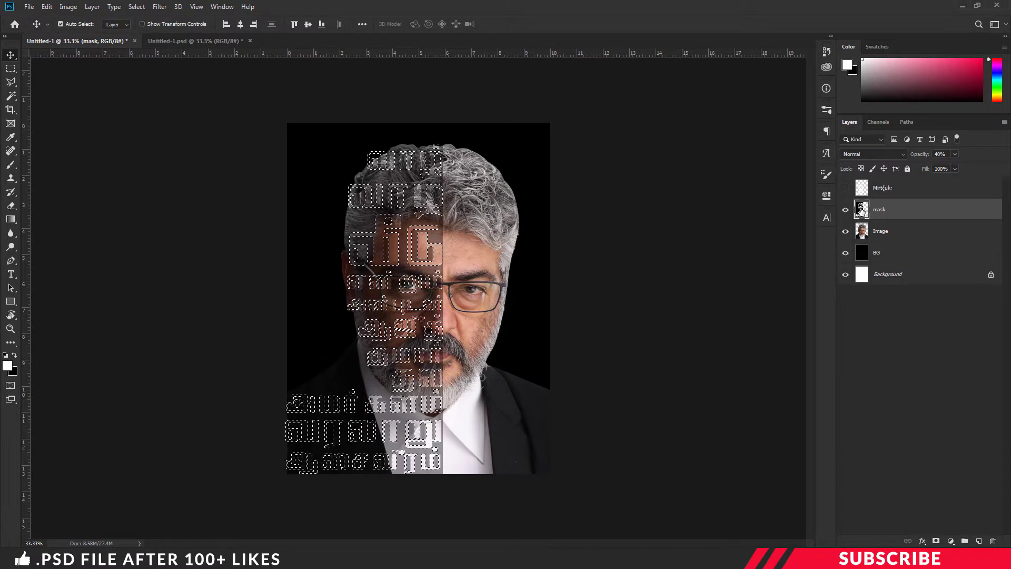
key(ctrl+d)
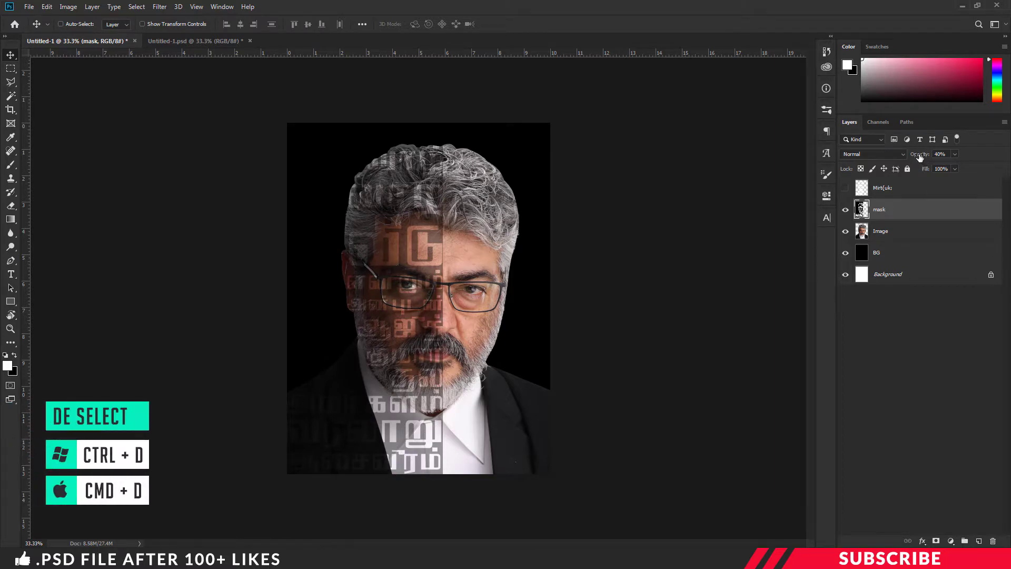
Set the mask layer to 100% opacity with Soft Light blending.
drag(921, 160, 994, 162)
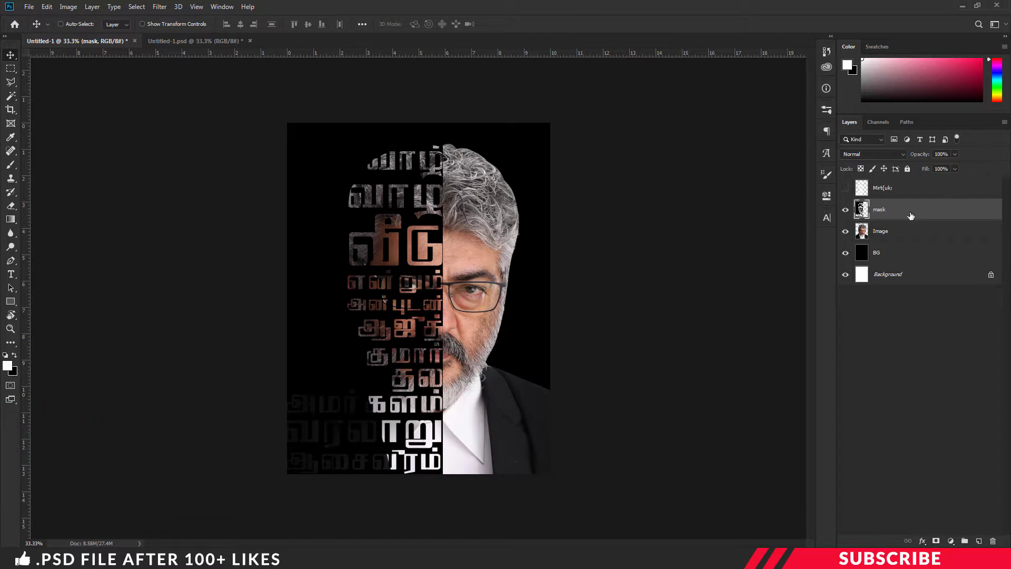
click(899, 157)
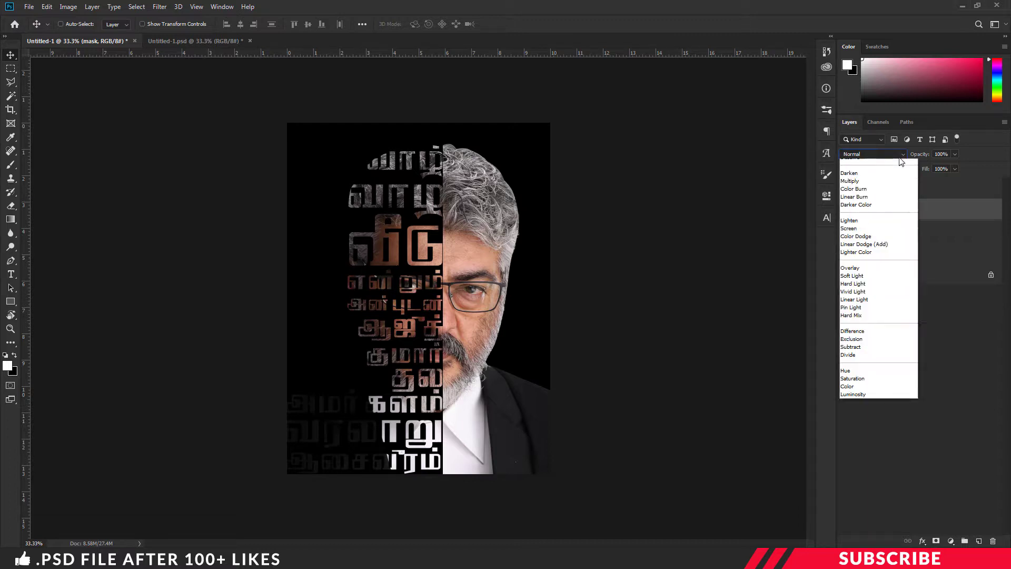
click(851, 289)
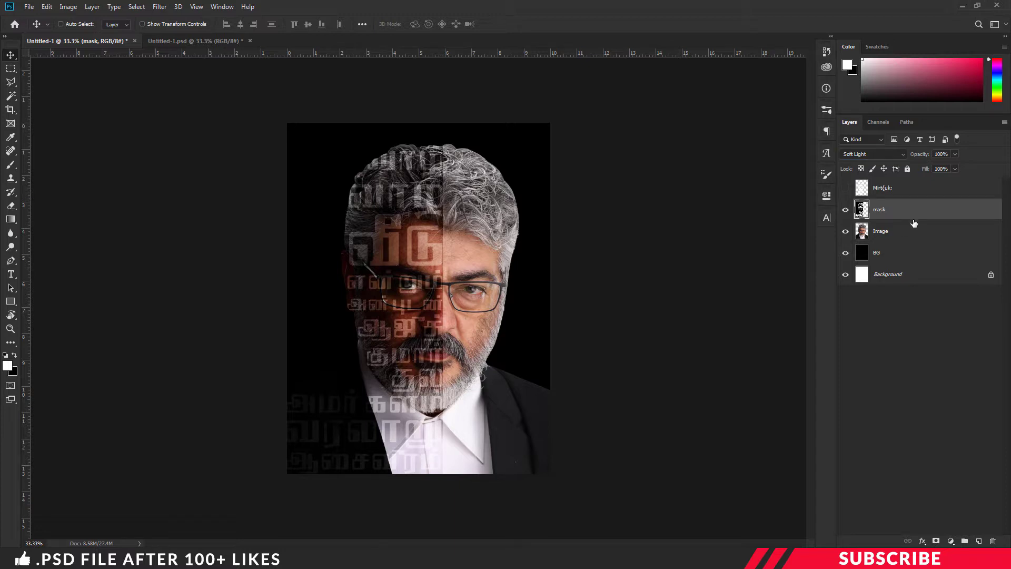
Add Layer 1 above Image using the Color blend mode.
click(906, 236)
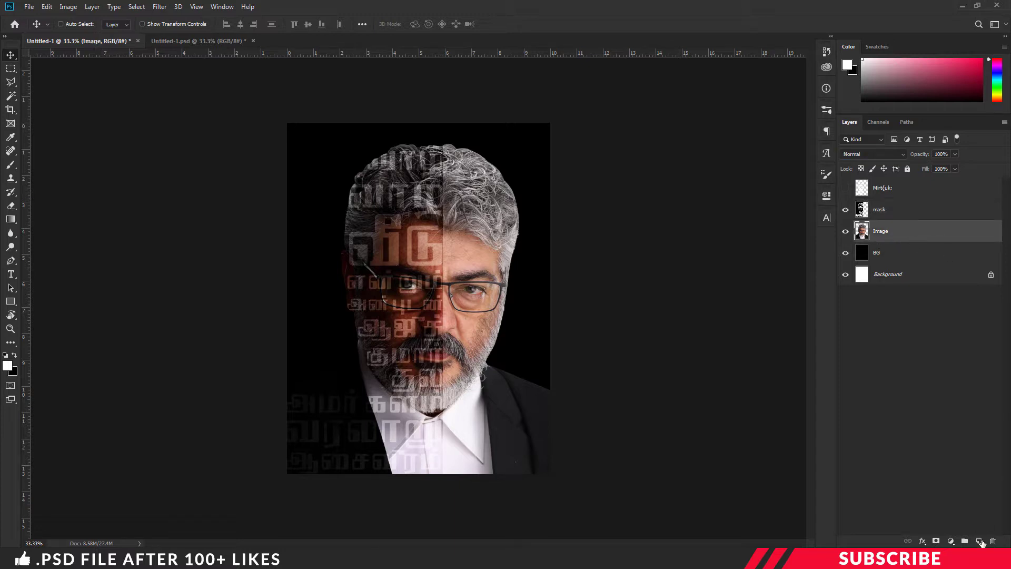
click(979, 541)
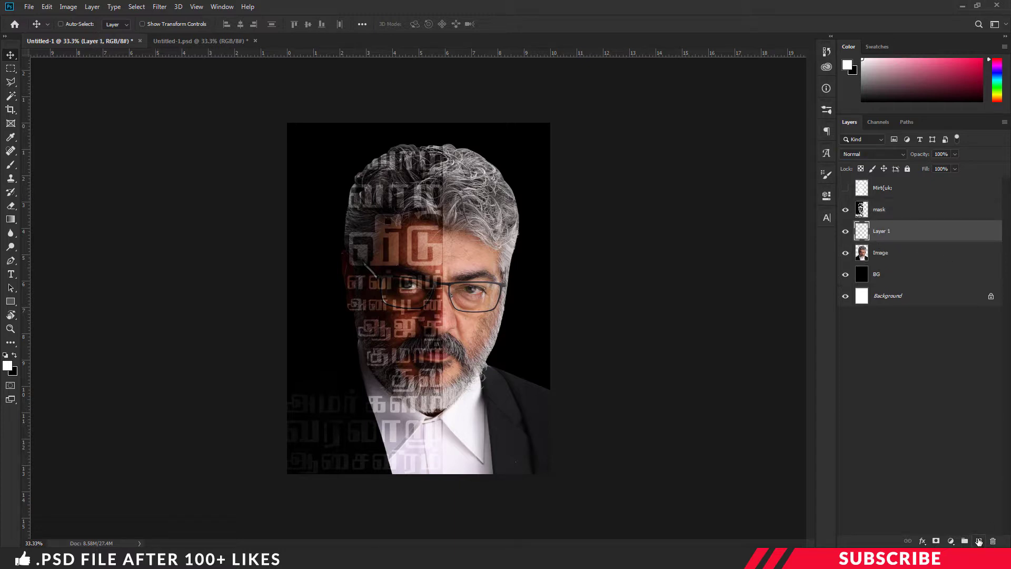
click(901, 154)
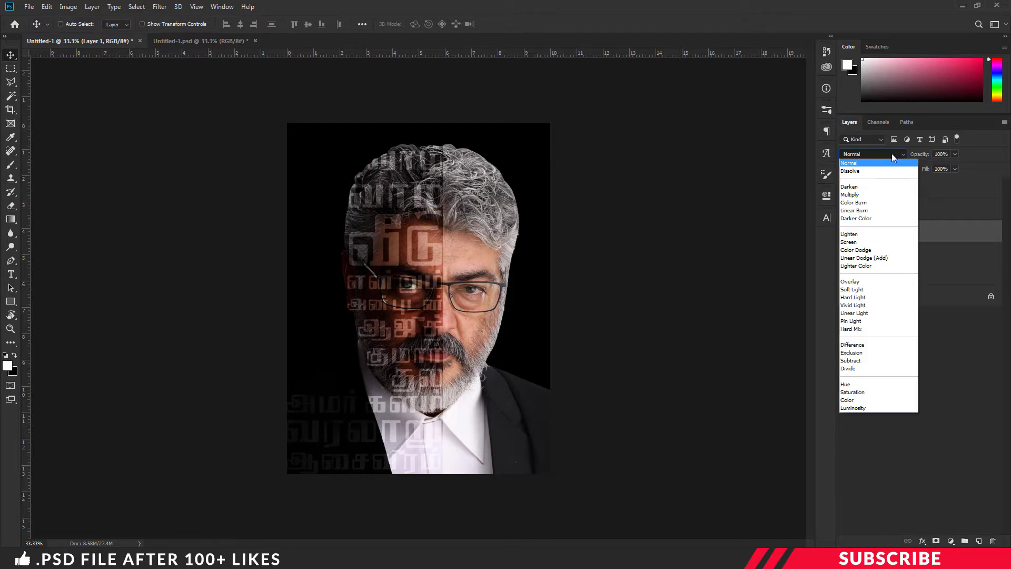
click(849, 401)
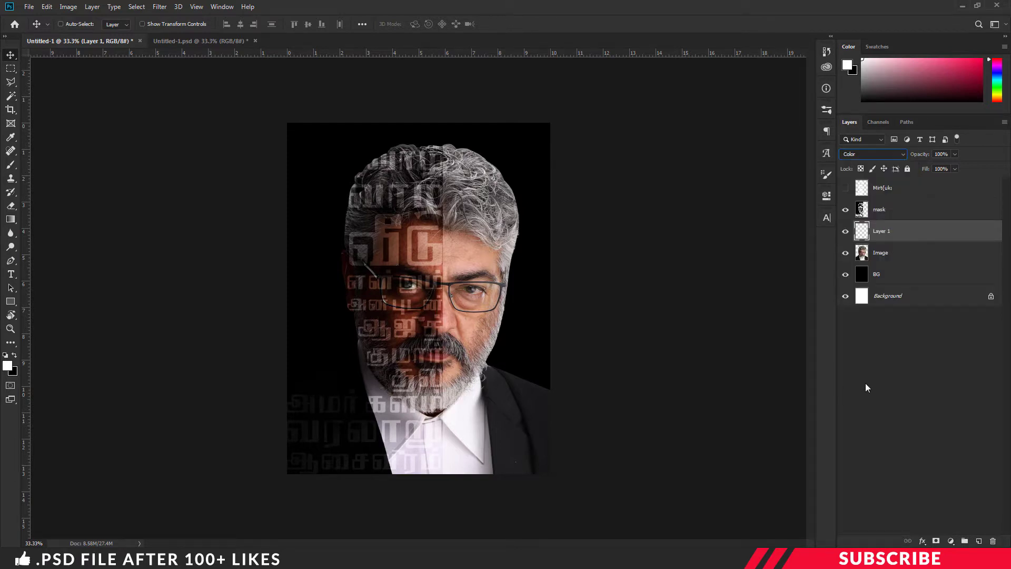
Set the foreground colour to red #fb2452 and switch to the brush.
click(8, 365)
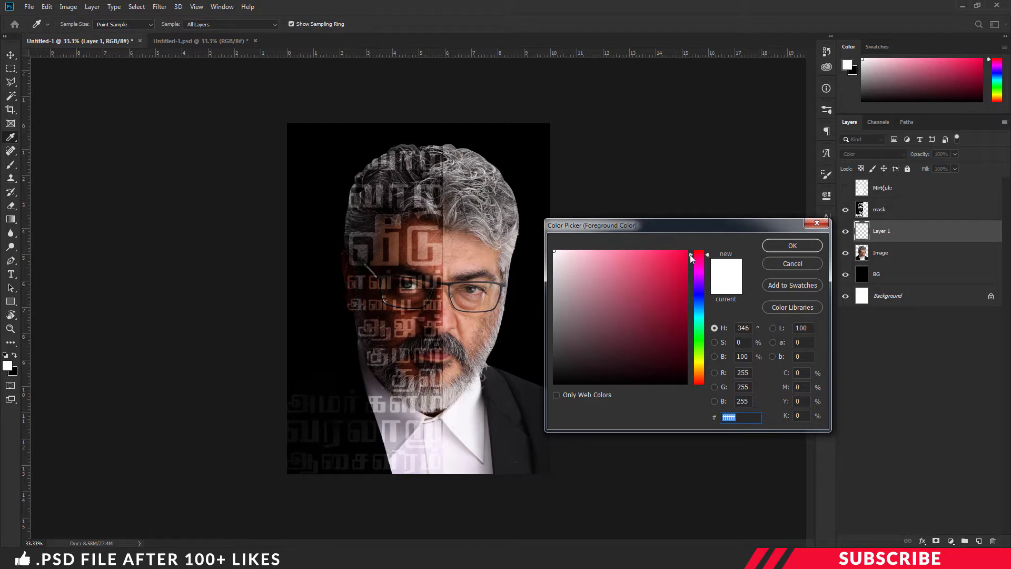
click(668, 250)
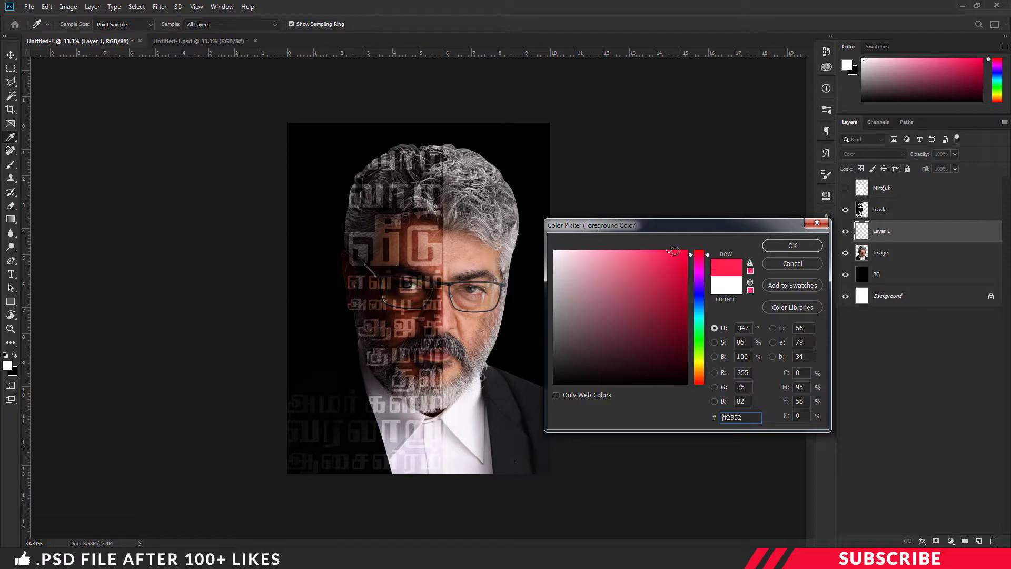
drag(674, 251, 668, 252)
click(792, 246)
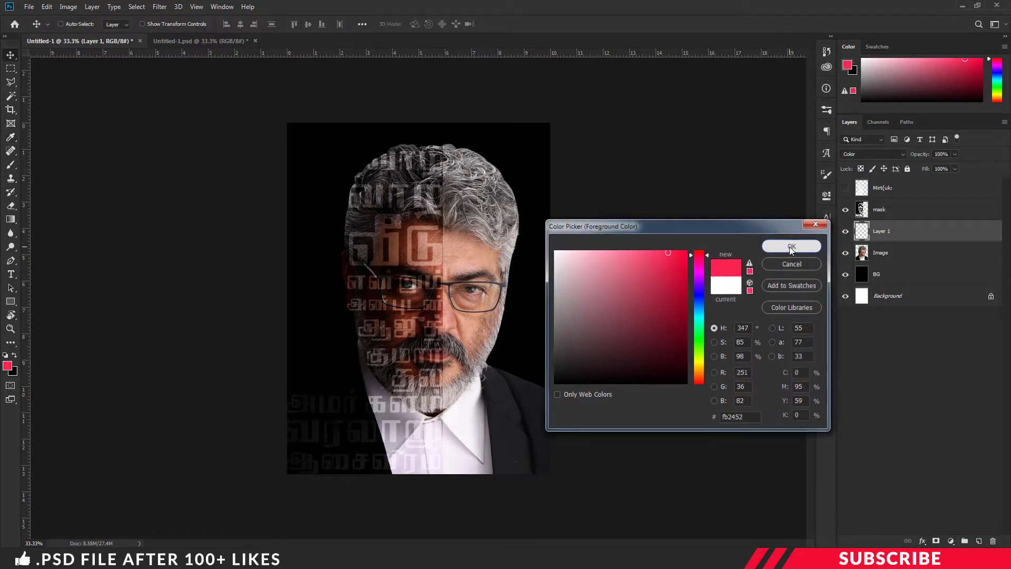
key(b)
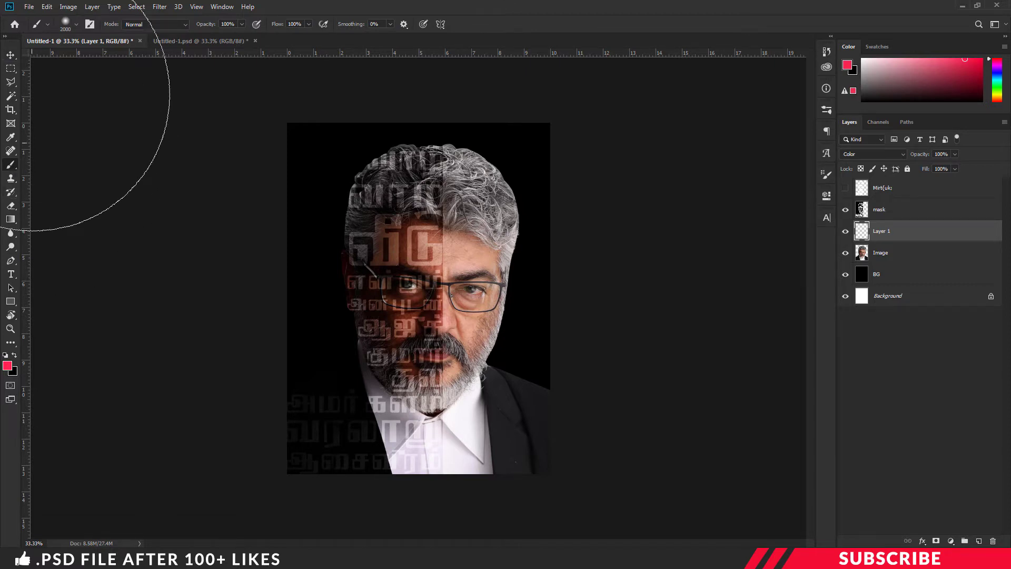
Paint red over the left half of the face with a Soft Round brush.
click(77, 24)
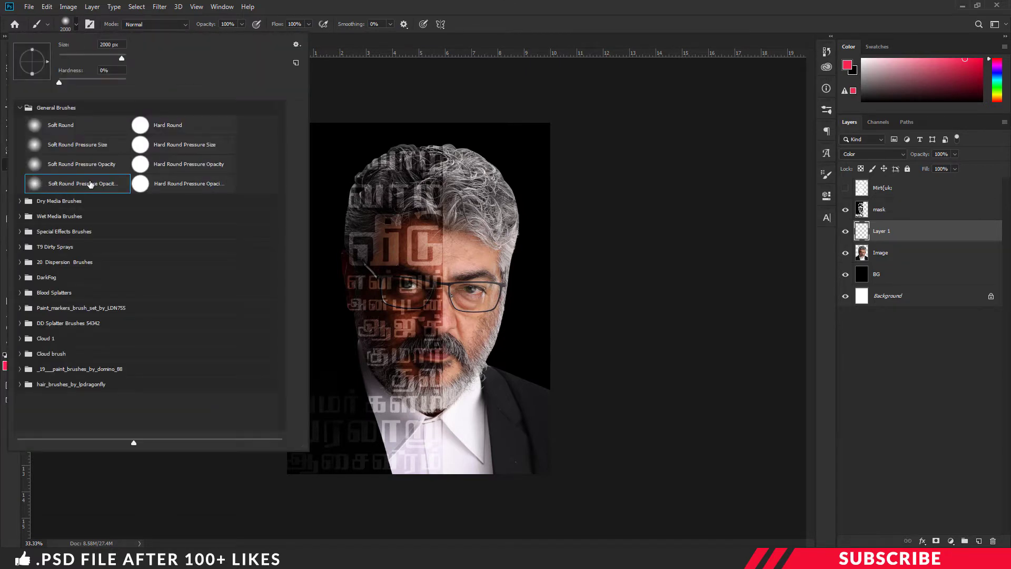
click(551, 37)
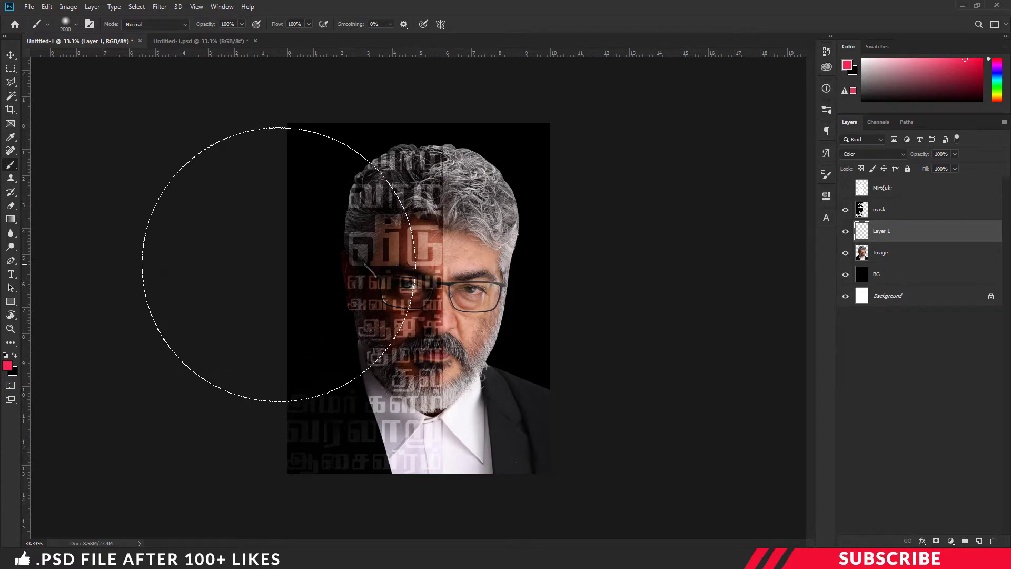
click(279, 264)
drag(279, 265, 400, 373)
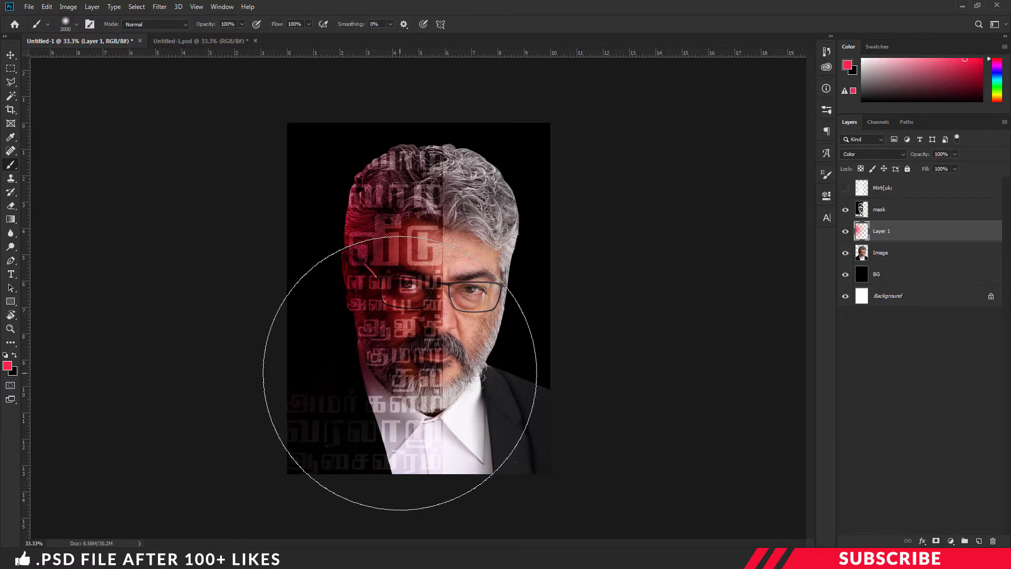
Paint the right half of the face sky blue #21b3ff and add an empty Layer 2.
click(7, 366)
drag(701, 320, 701, 309)
click(670, 250)
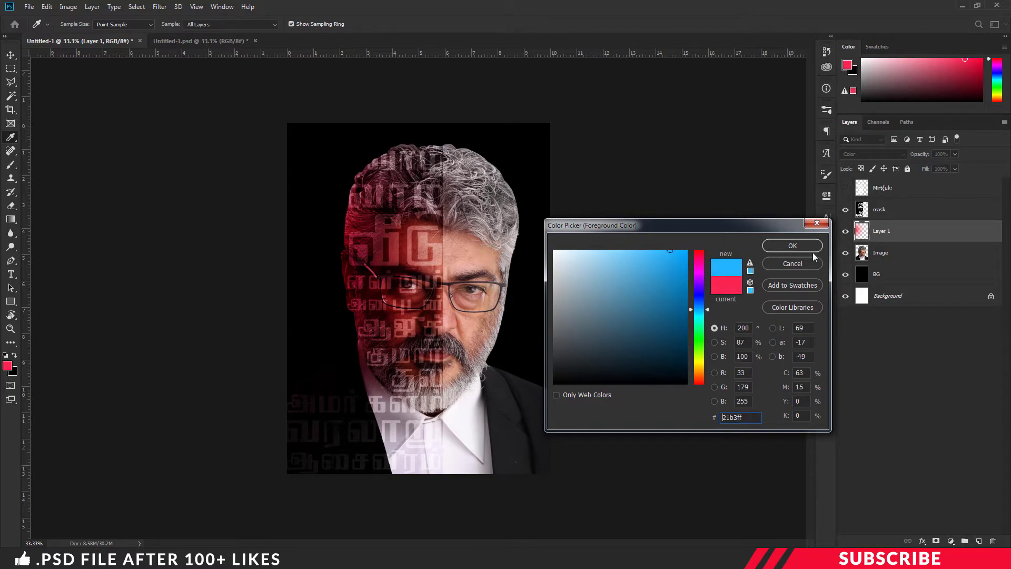
click(792, 246)
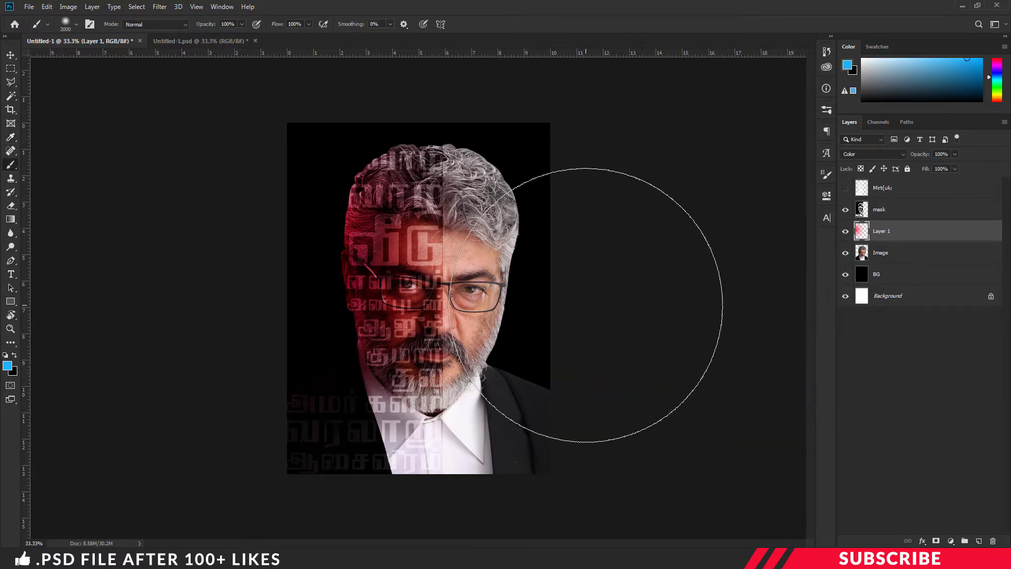
key(bracketleft)
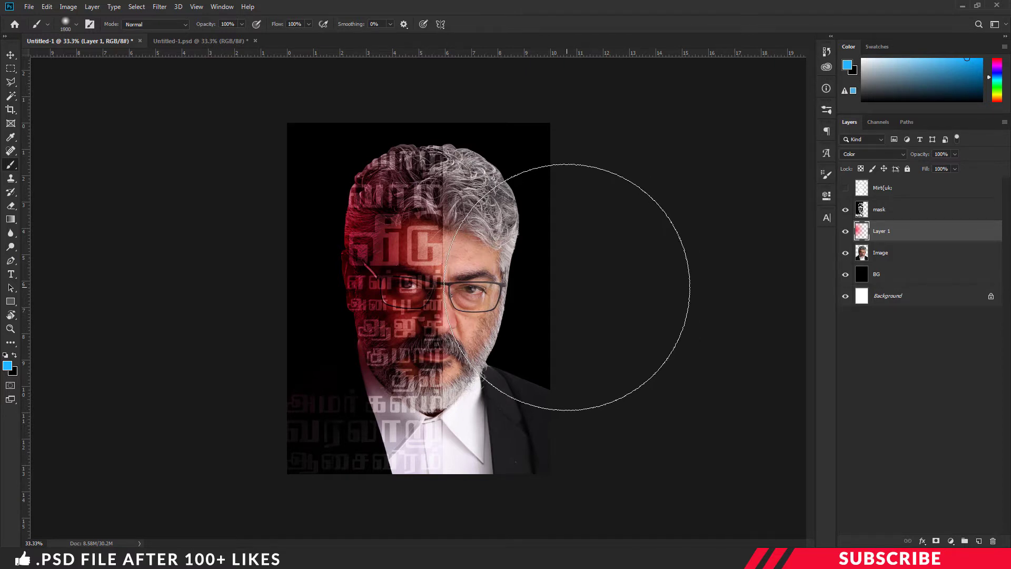
click(587, 283)
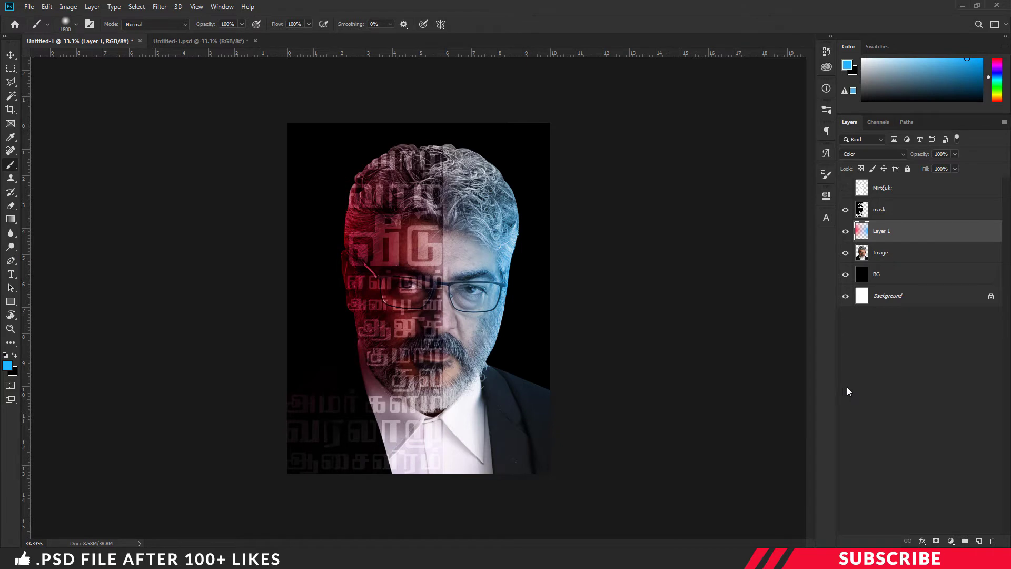
click(978, 541)
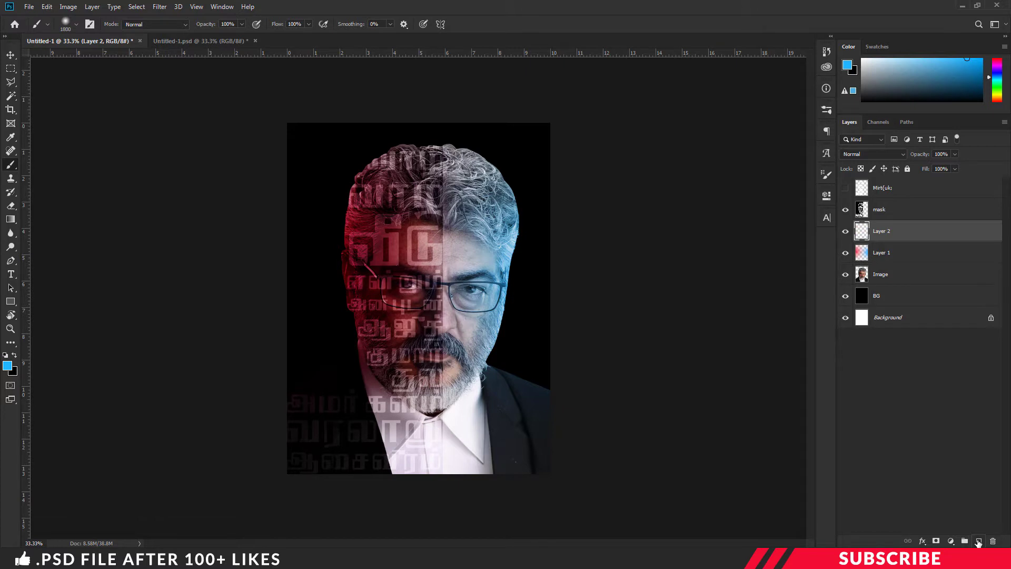
Set the foreground colour to red #fc1b3b.
click(9, 368)
click(700, 255)
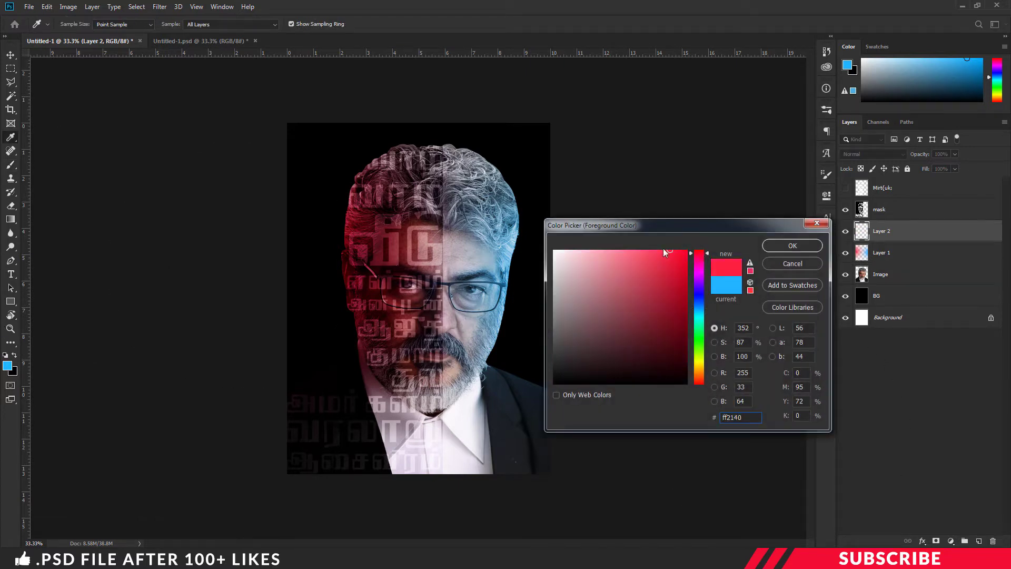
drag(663, 253, 673, 251)
click(767, 247)
Paint red over the lower-left Tamil text on Layer 2 with a smaller brush.
key(b)
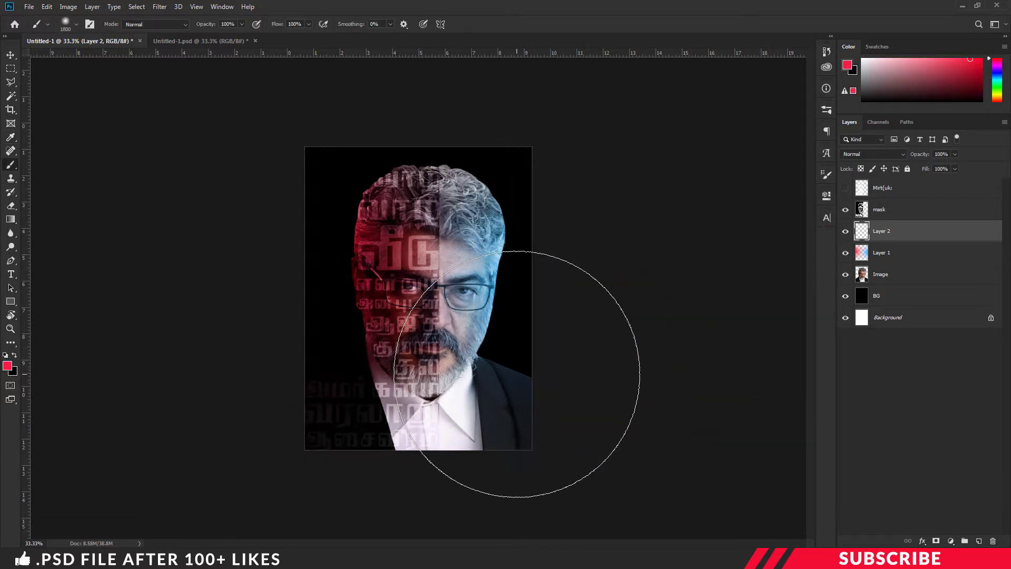
key(ctrl+minus)
key(bracketleft)
key(bracketleft)
key(bracketleft)
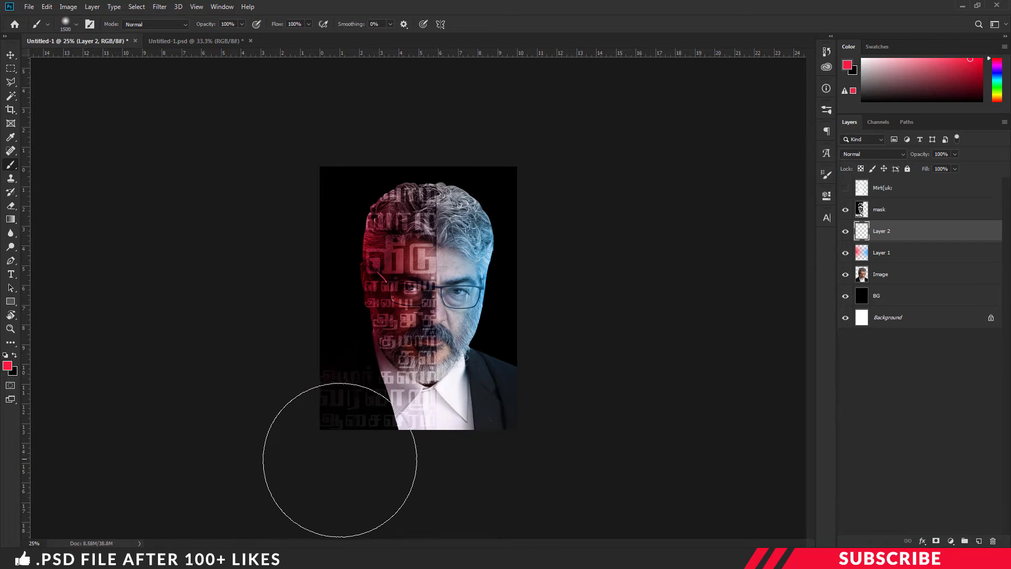
mouse_move(327, 458)
mouse_down()
mouse_move(316, 463)
mouse_move(361, 480)
mouse_up()
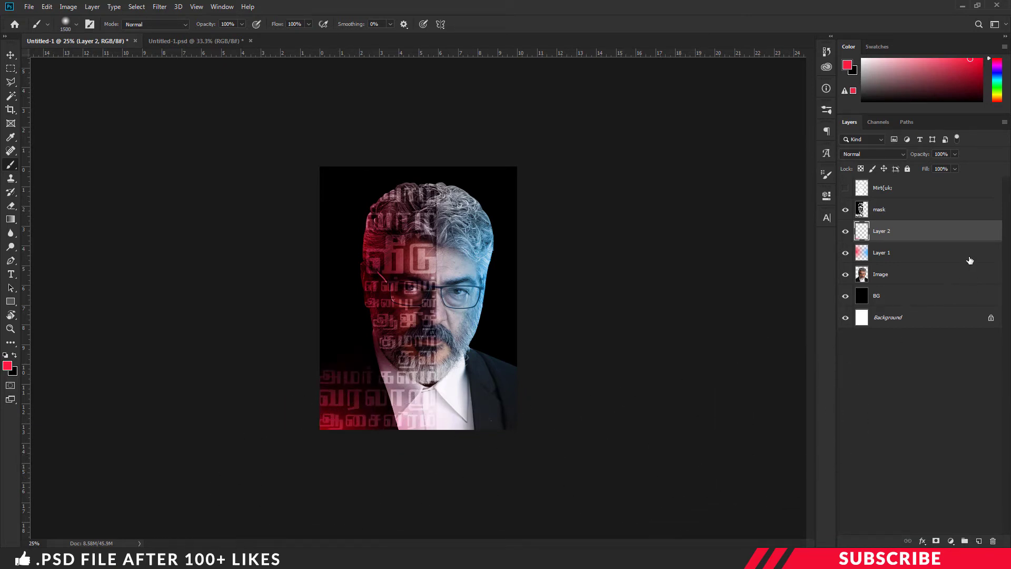
key(ctrl+plus)
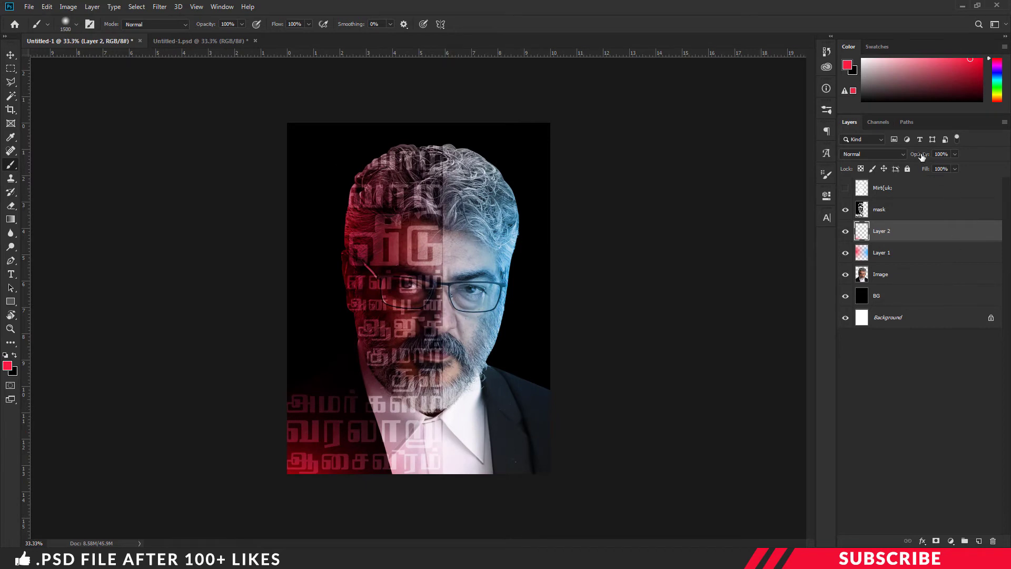
Lower Layer 2's opacity to 69% and review the poster with the mask layer selected.
drag(921, 157, 910, 161)
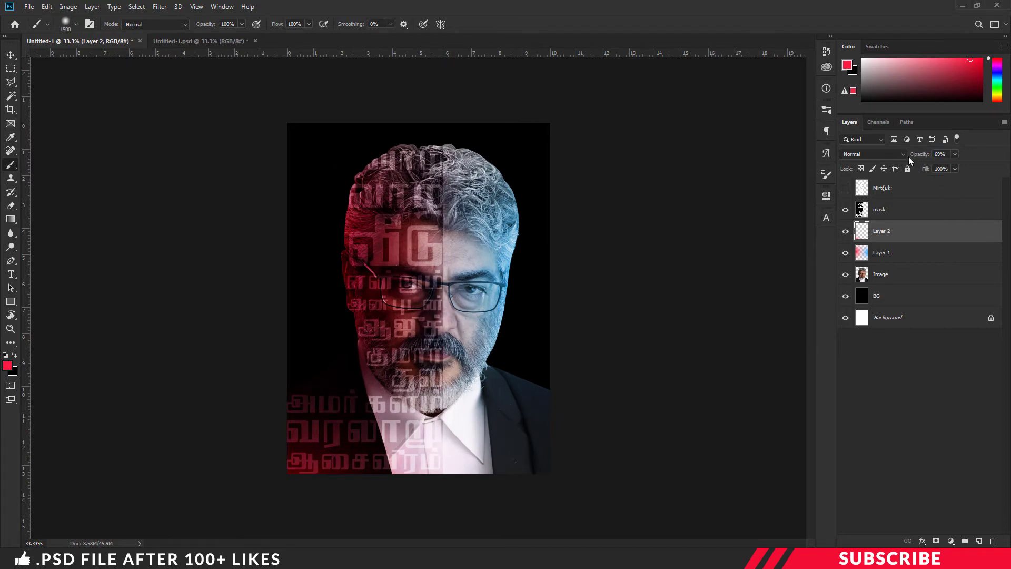
key(ctrl+minus)
click(916, 209)
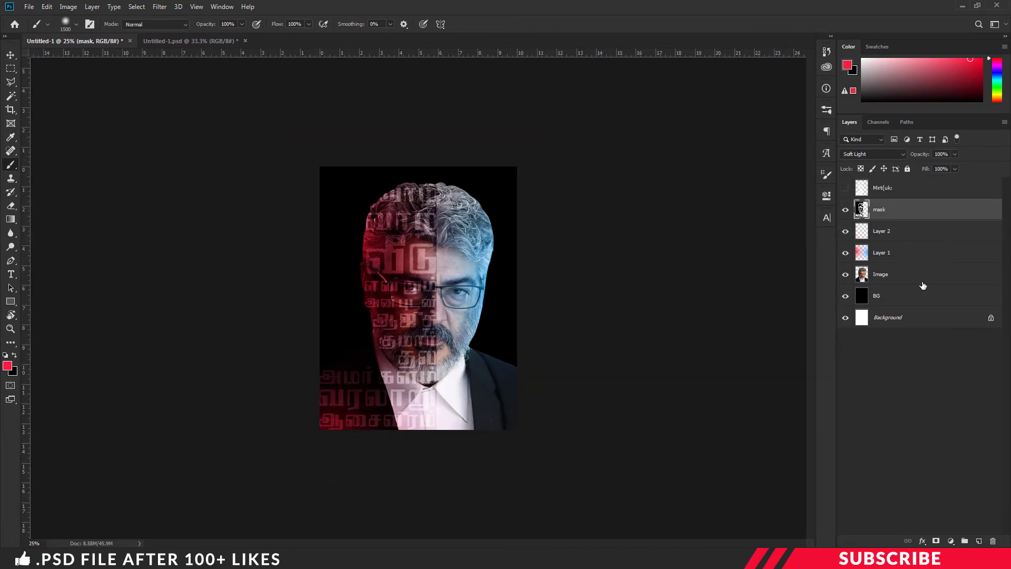
key(ctrl+plus)
key(ctrl+plus)
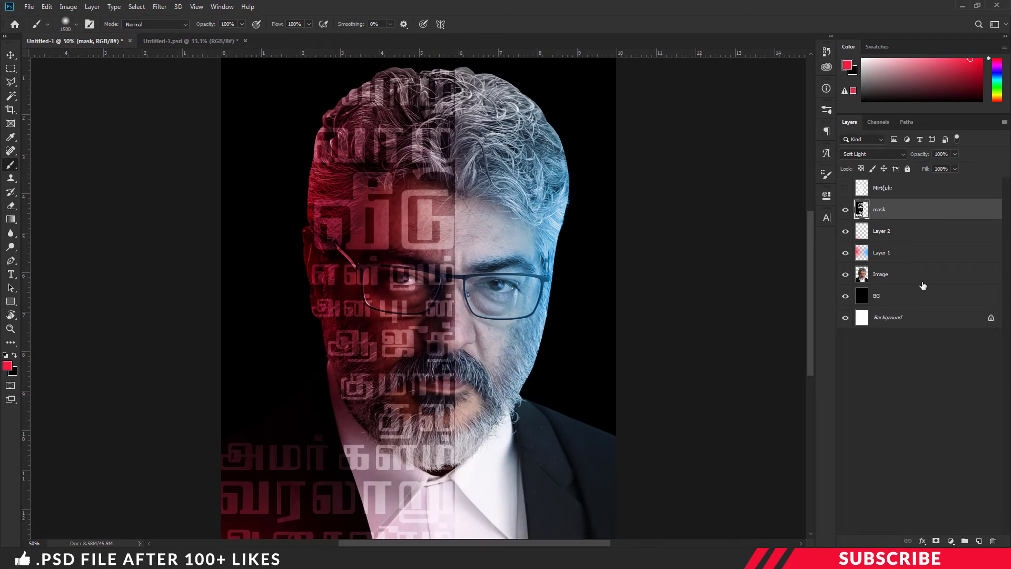
key(ctrl+minus)
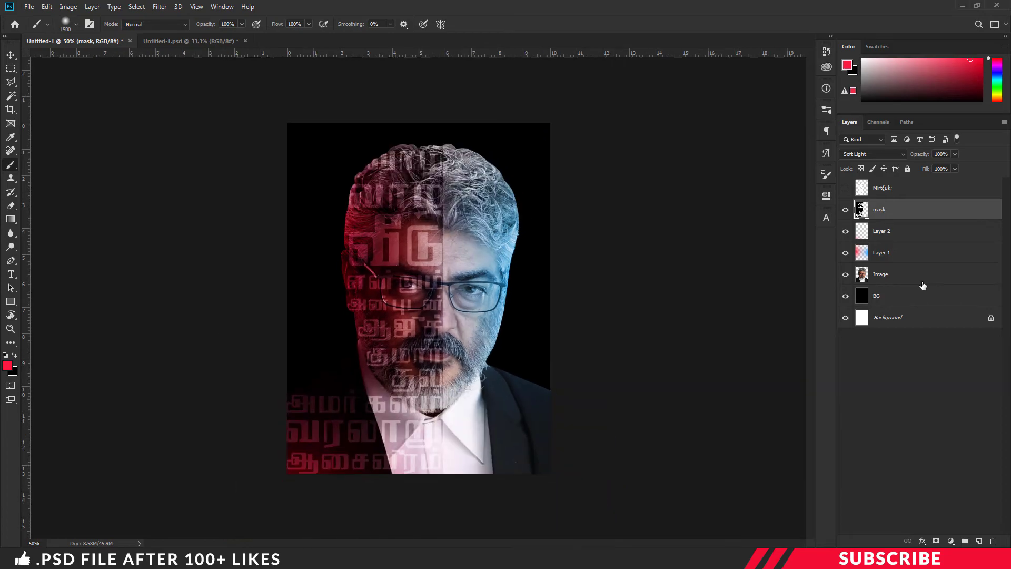
key(ctrl+minus)
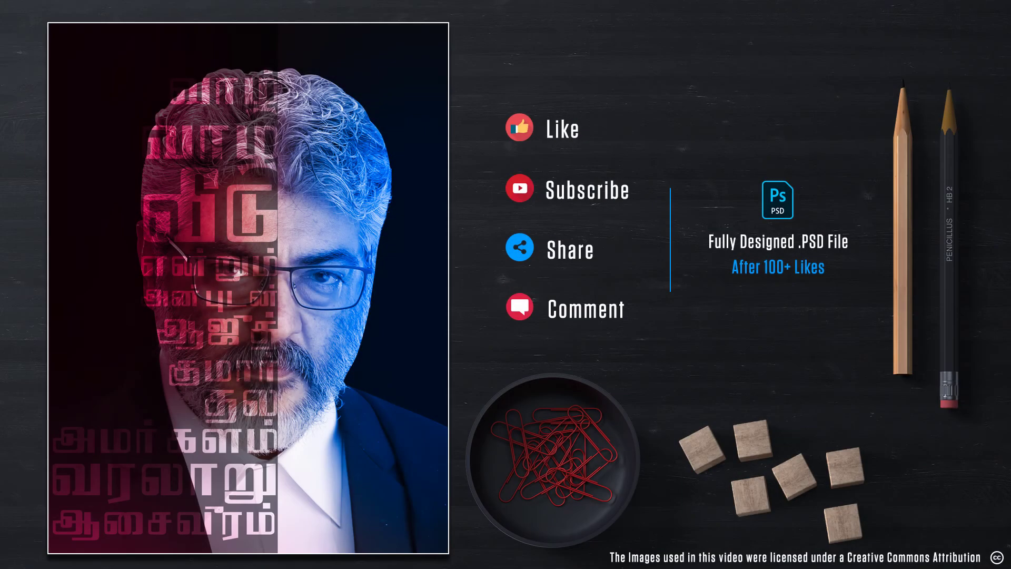